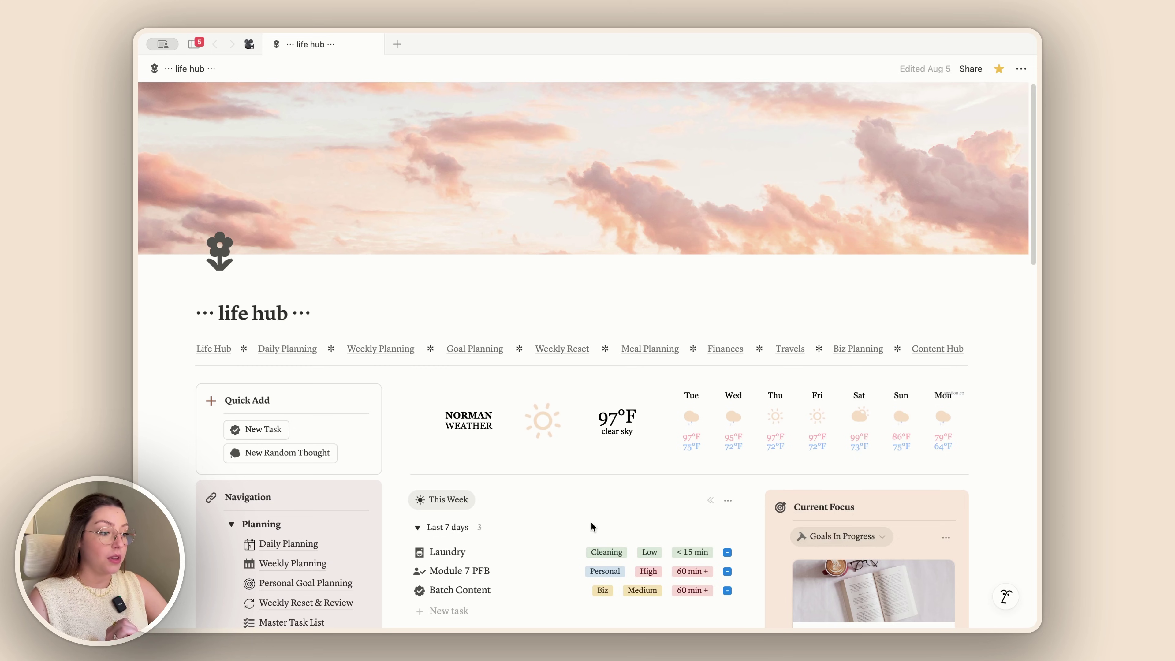
- Expand the This Week task view's collapsed toolbar to reveal all its database tools
click(709, 501)
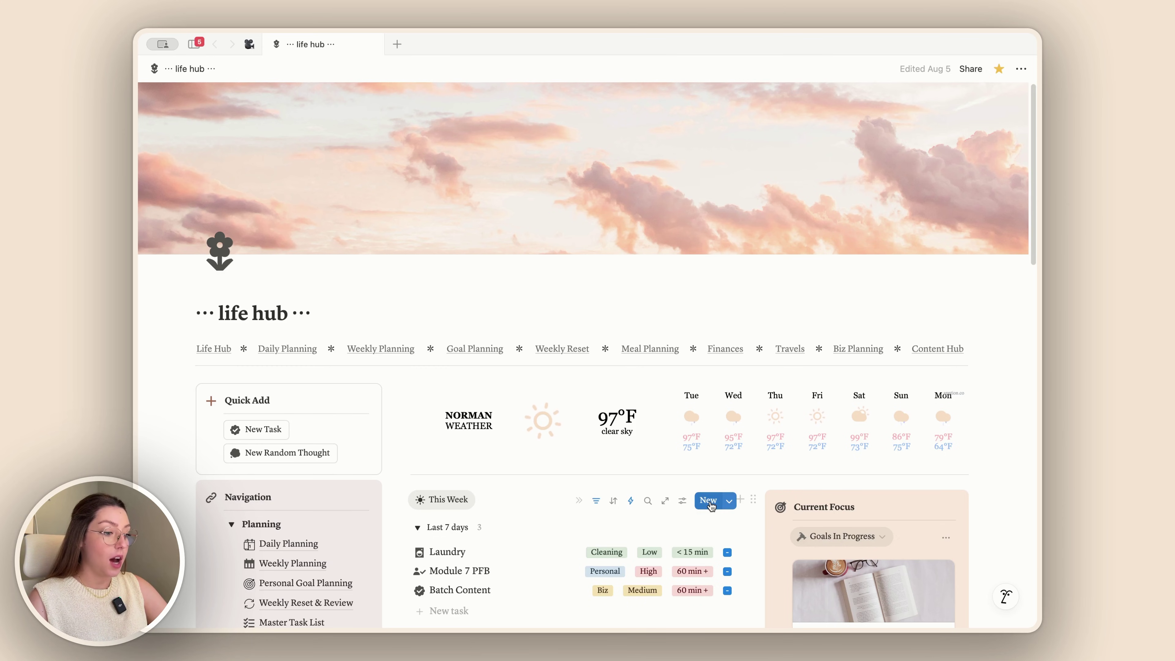
scroll(606, 477, down, 3)
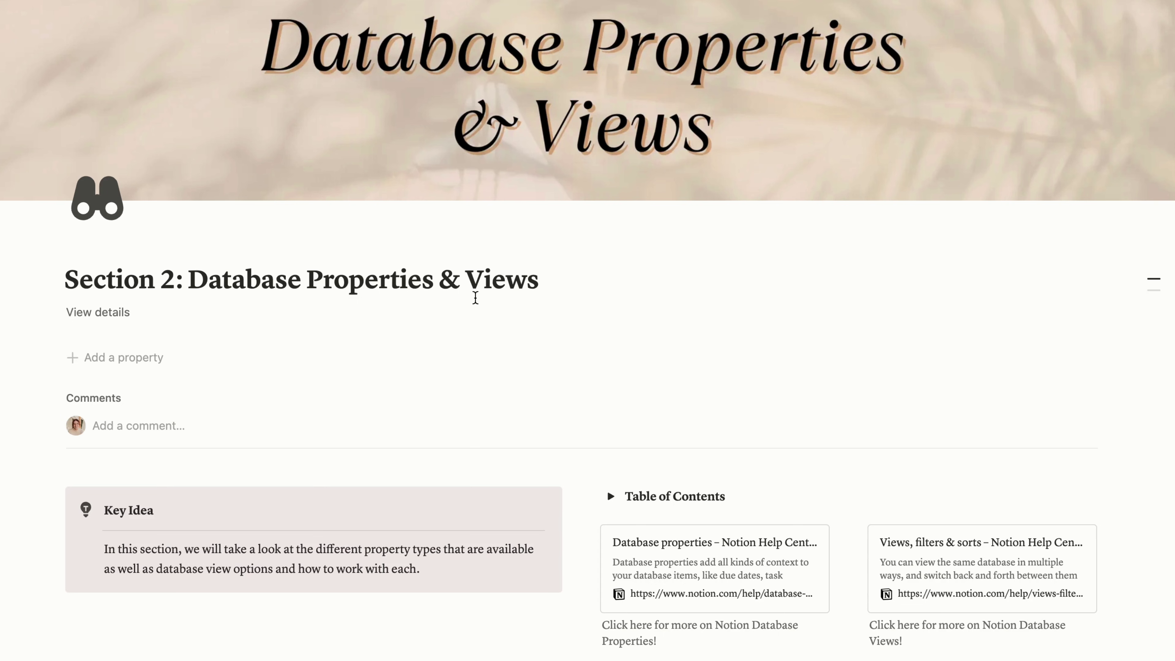
scroll(475, 297, down, 15)
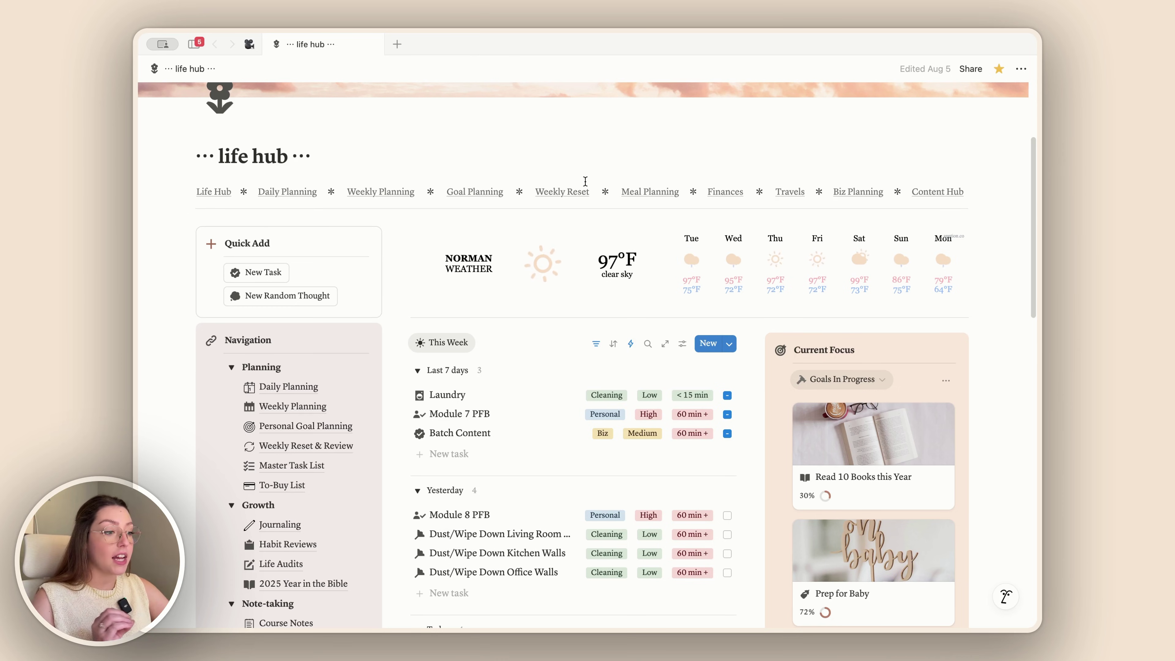
- Start a new automation for all My Tasks pages and browse its event and property triggers
click(630, 343)
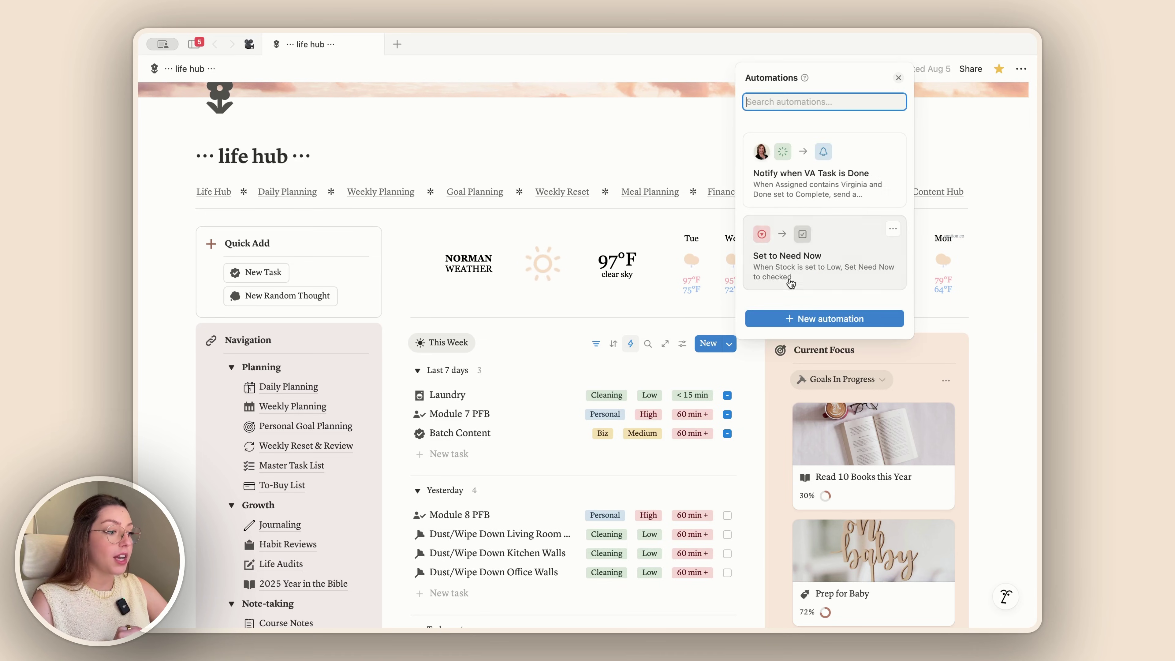
click(812, 324)
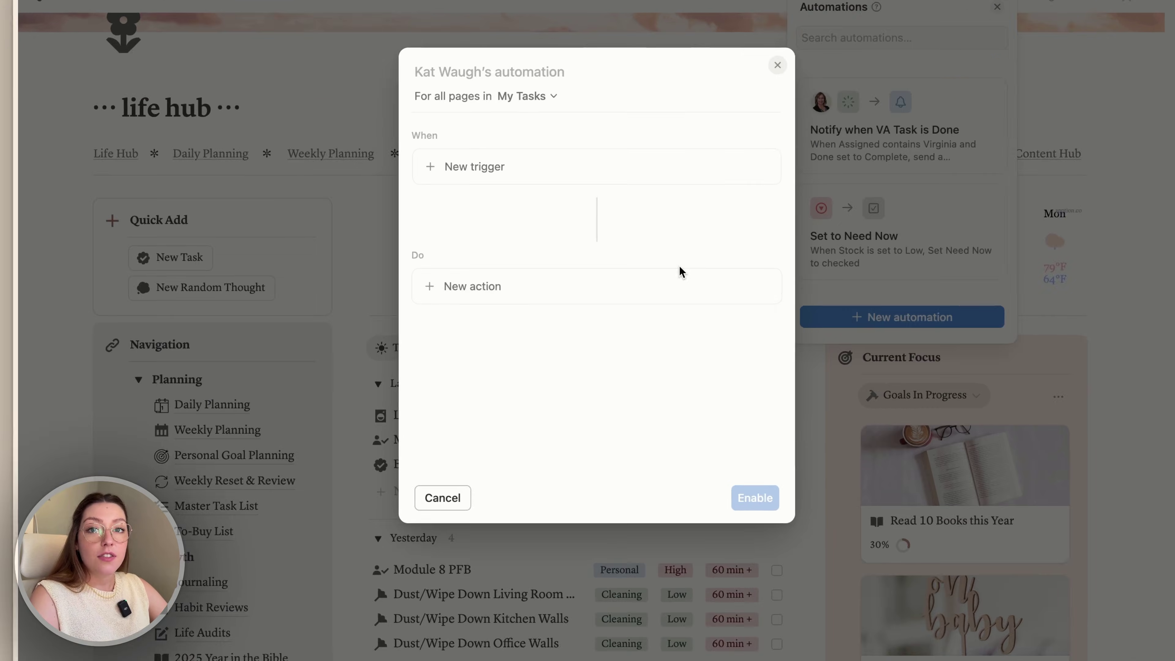
click(488, 170)
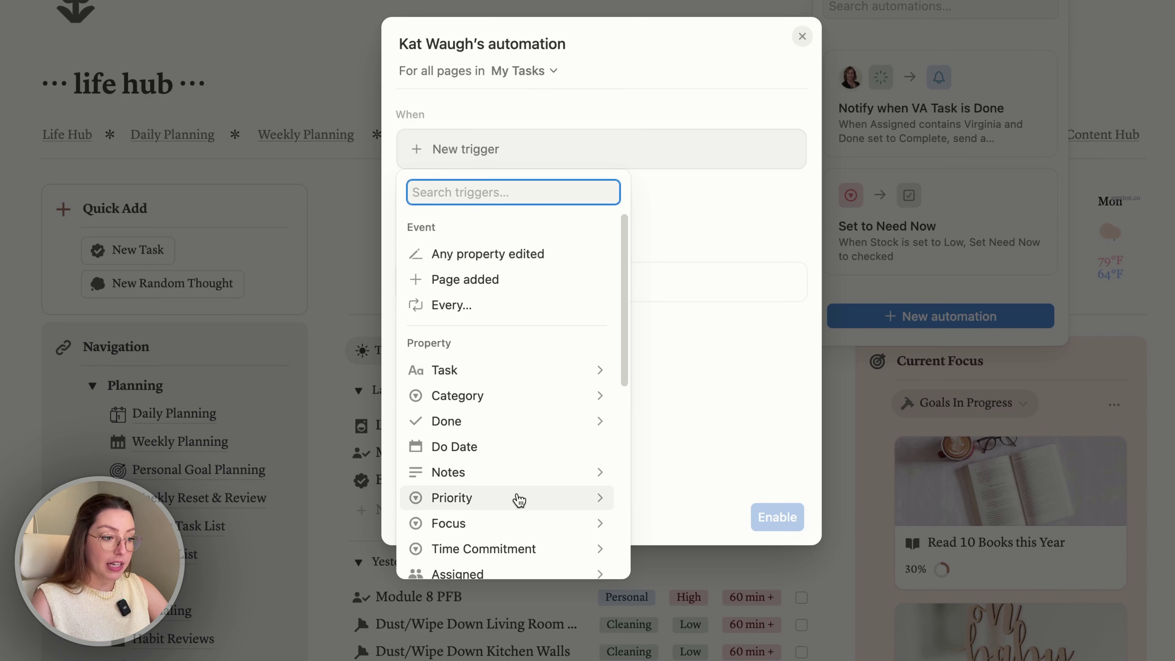
scroll(512, 483, down, 10)
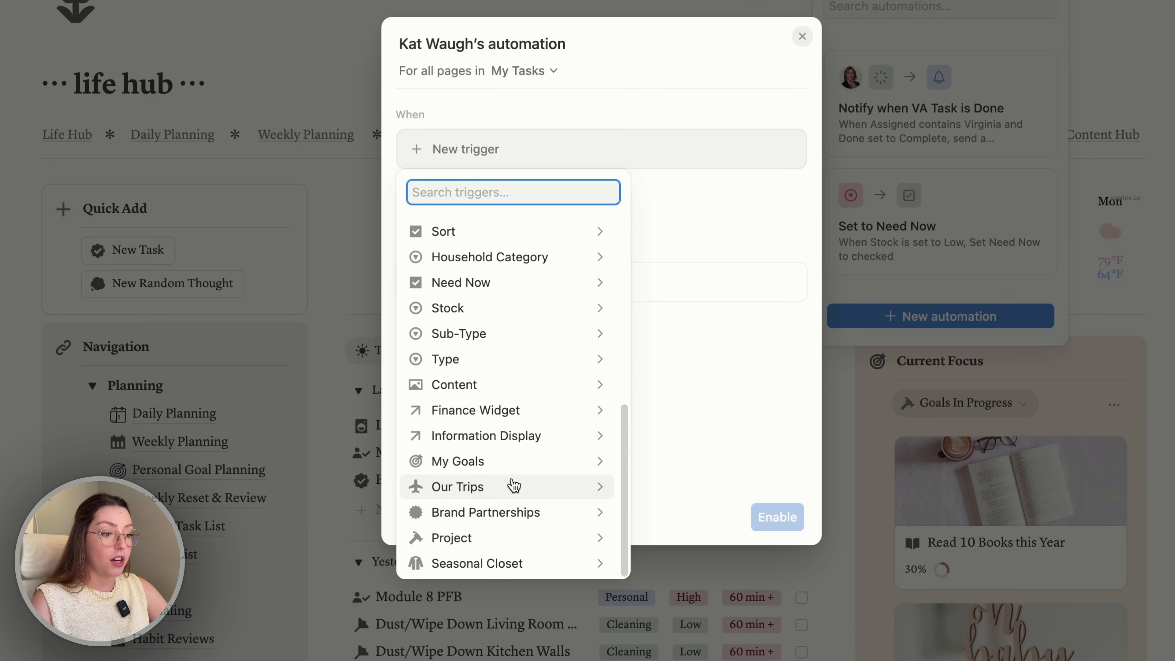
scroll(512, 485, up, 10)
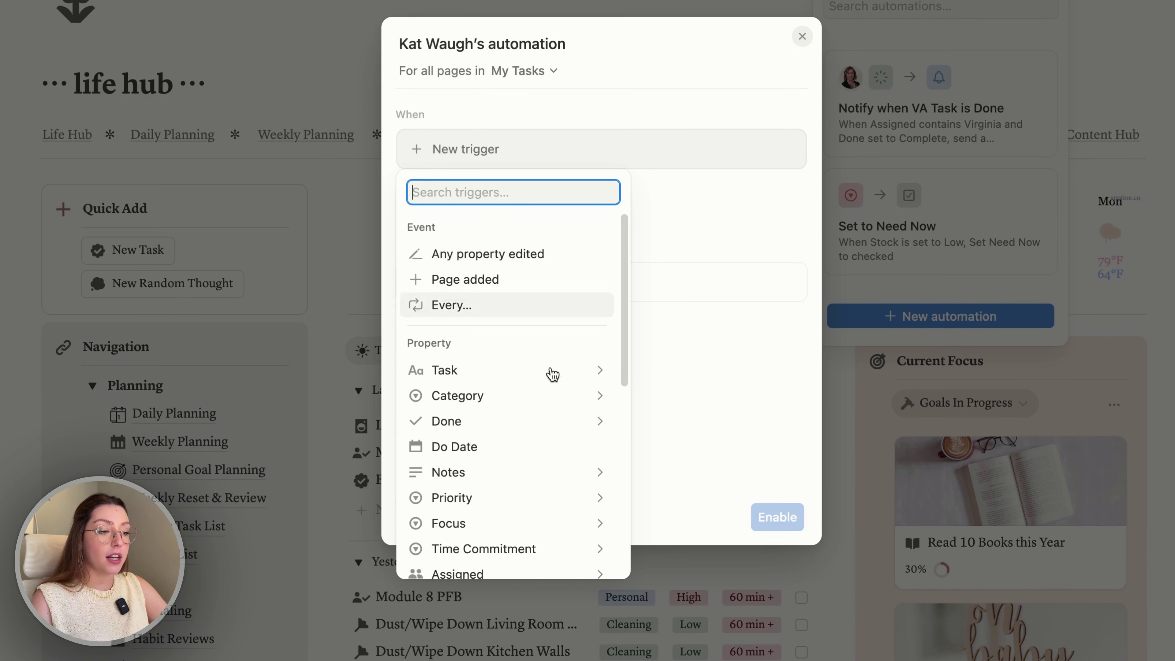
scroll(550, 457, down, 3)
scroll(564, 467, down, 2)
scroll(547, 490, up, 5)
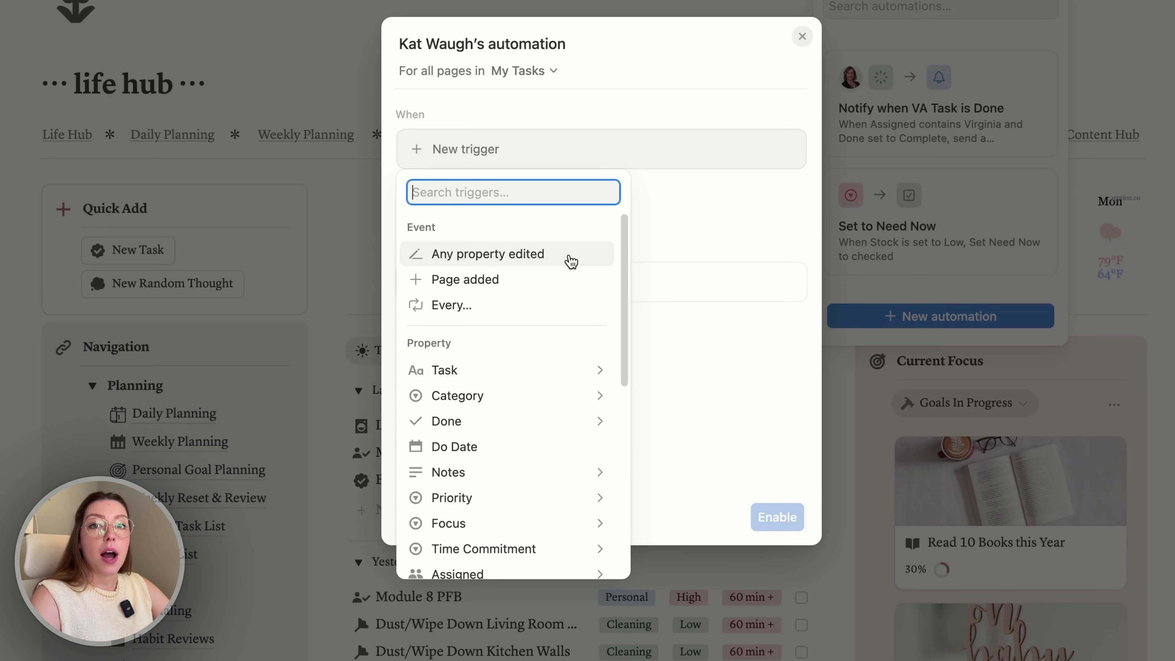
- Use Any property edited as the trigger and browse the available actions
click(520, 258)
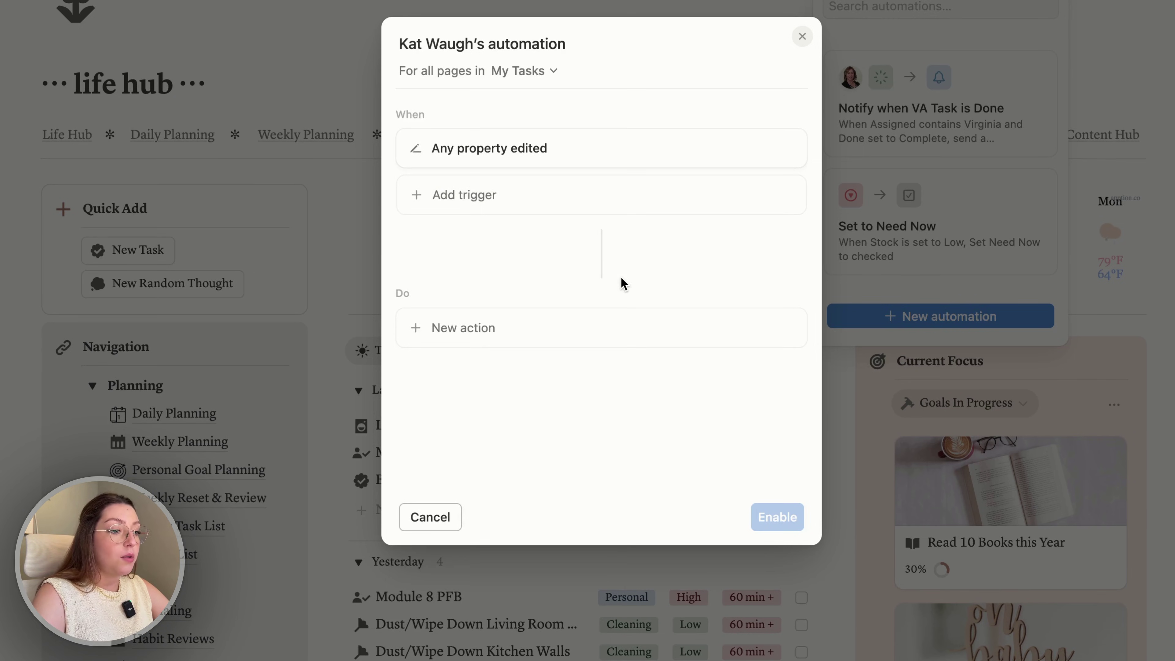
click(467, 334)
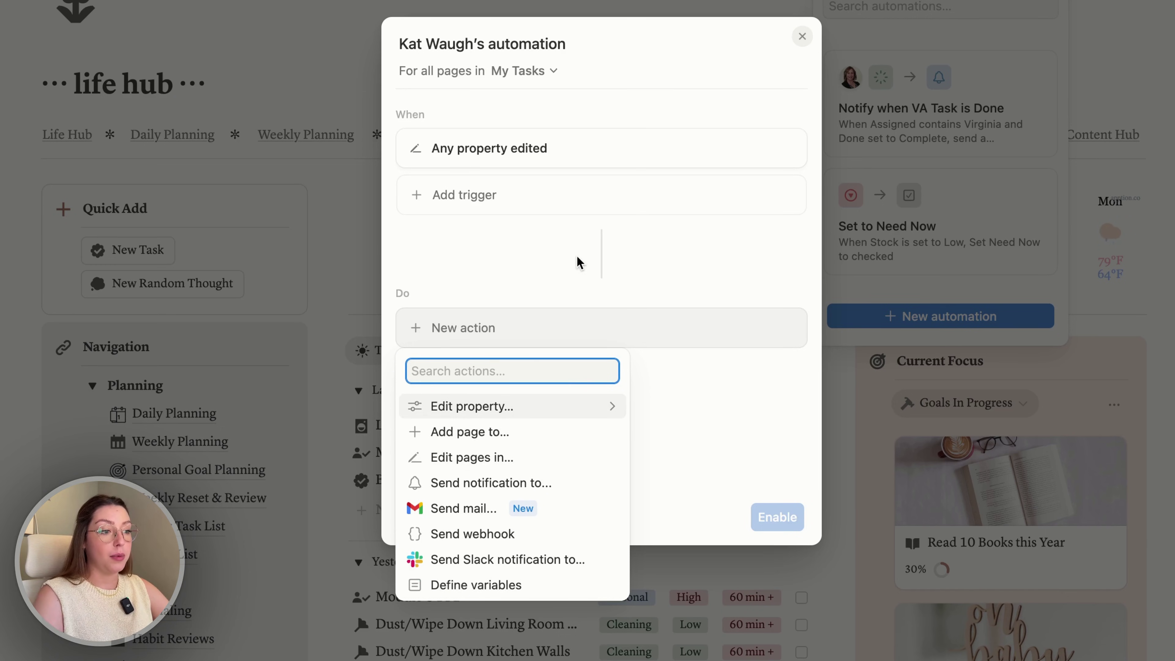
- Dismiss the action list and cancel the draft My Tasks automation
click(579, 263)
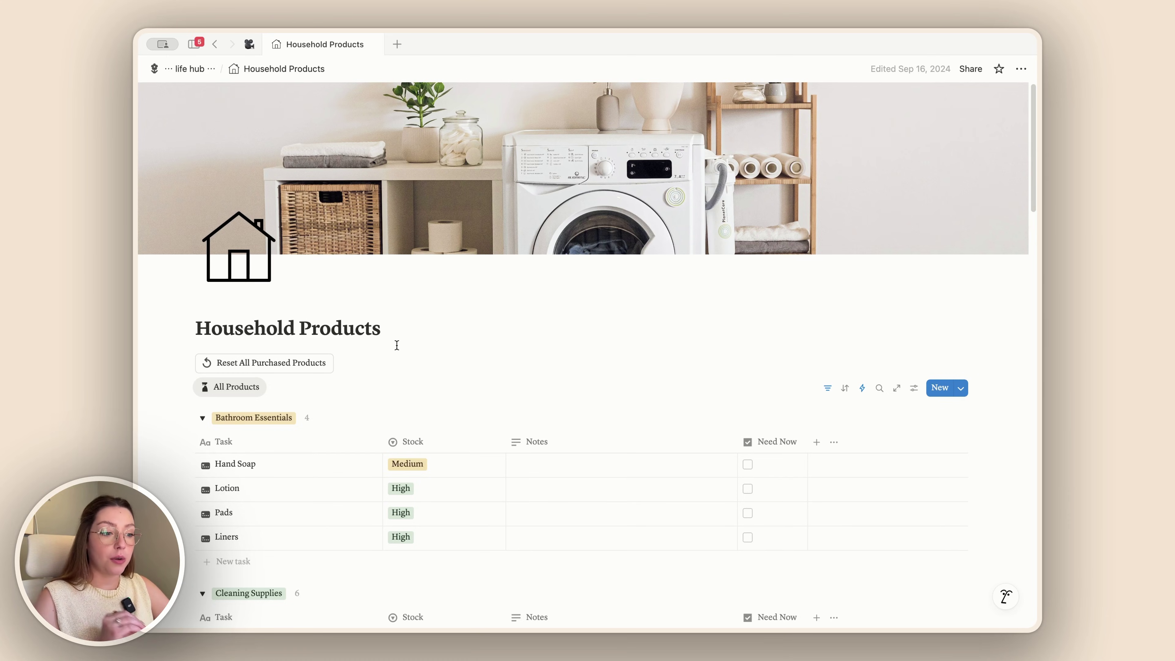
scroll(409, 386, down, 8)
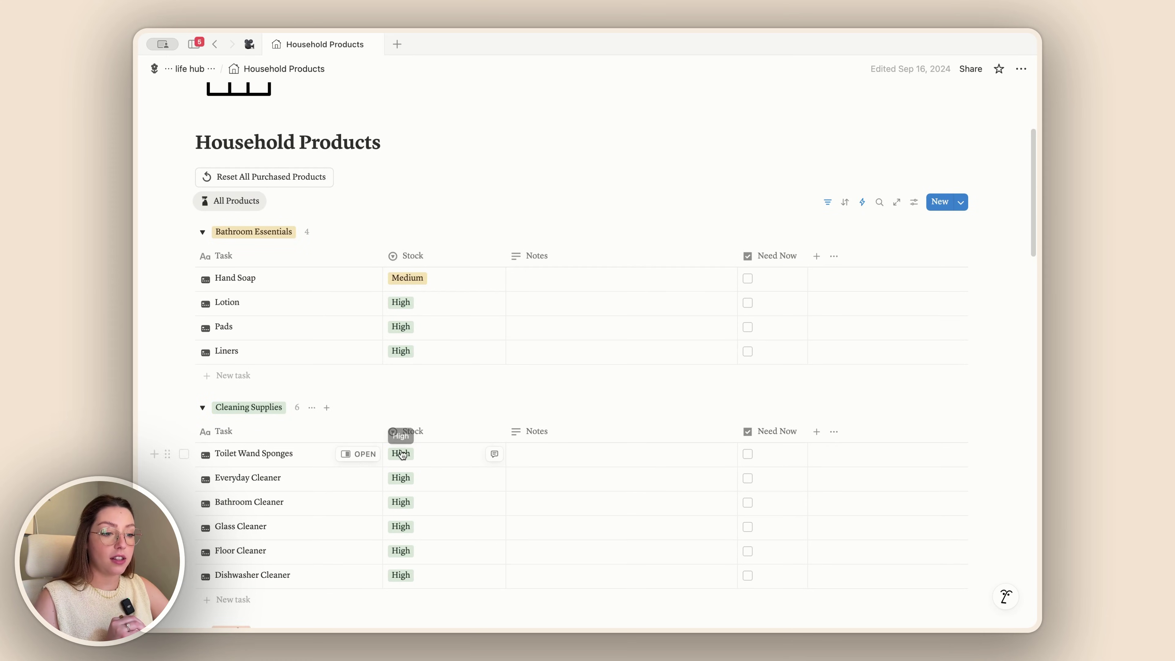
scroll(400, 450, down, 5)
scroll(400, 463, down, 8)
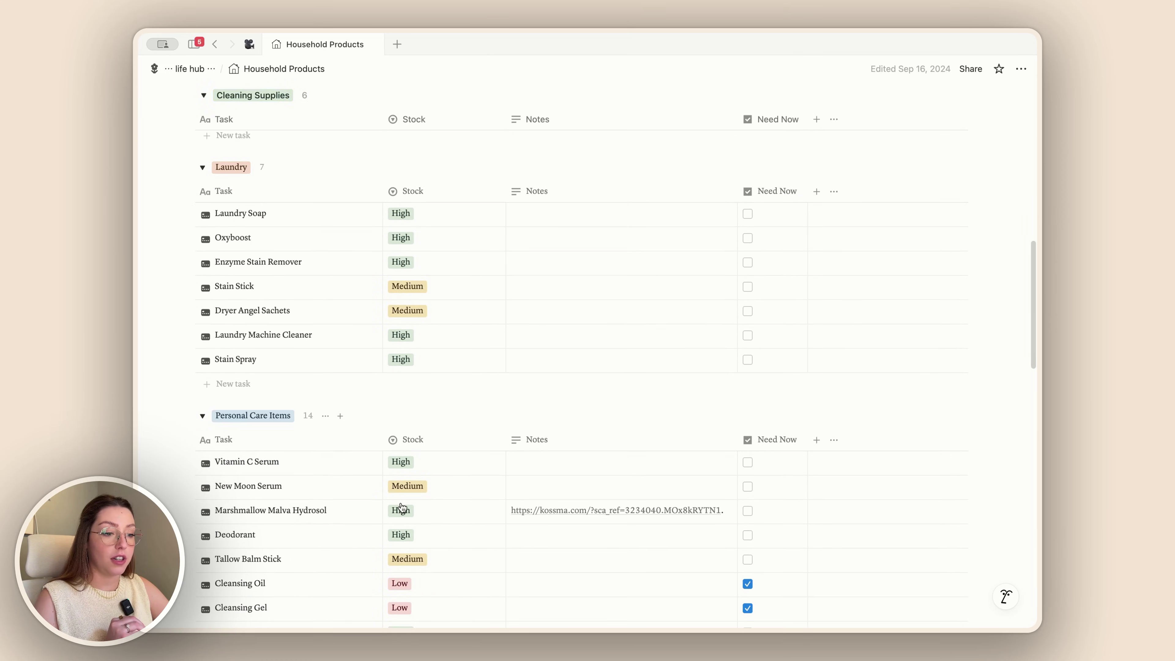
scroll(401, 503, down, 5)
scroll(400, 503, up, 14)
scroll(401, 503, up, 1)
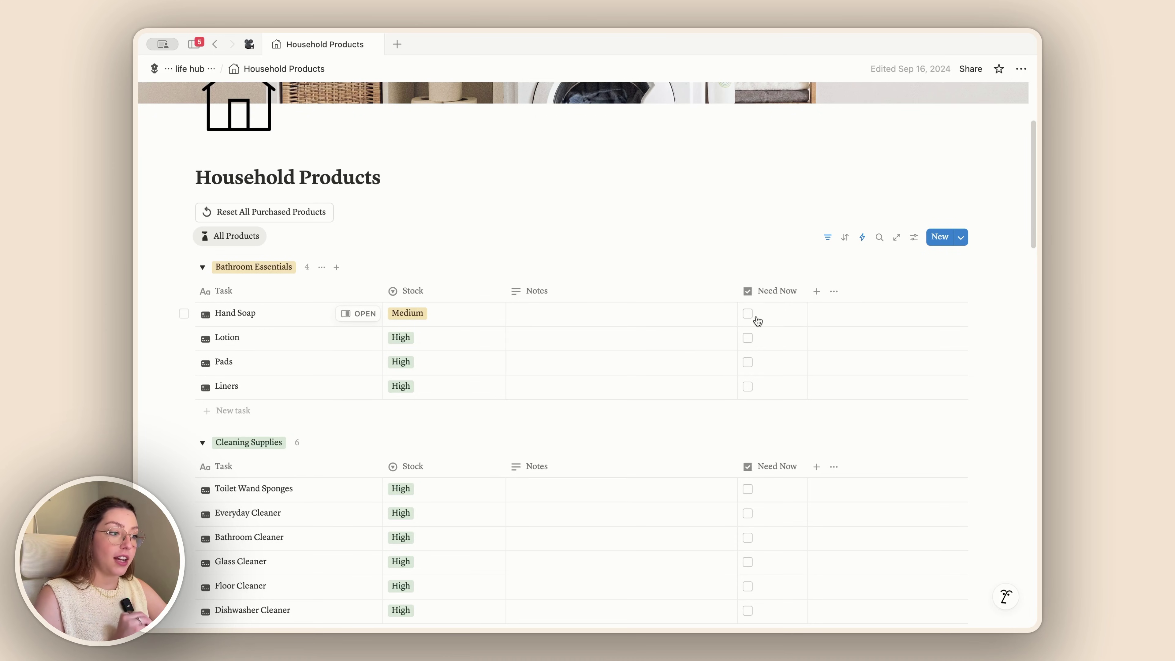
- Open the products database's Set to Need Now automation, which checks Need Now when Stock is Low
click(862, 238)
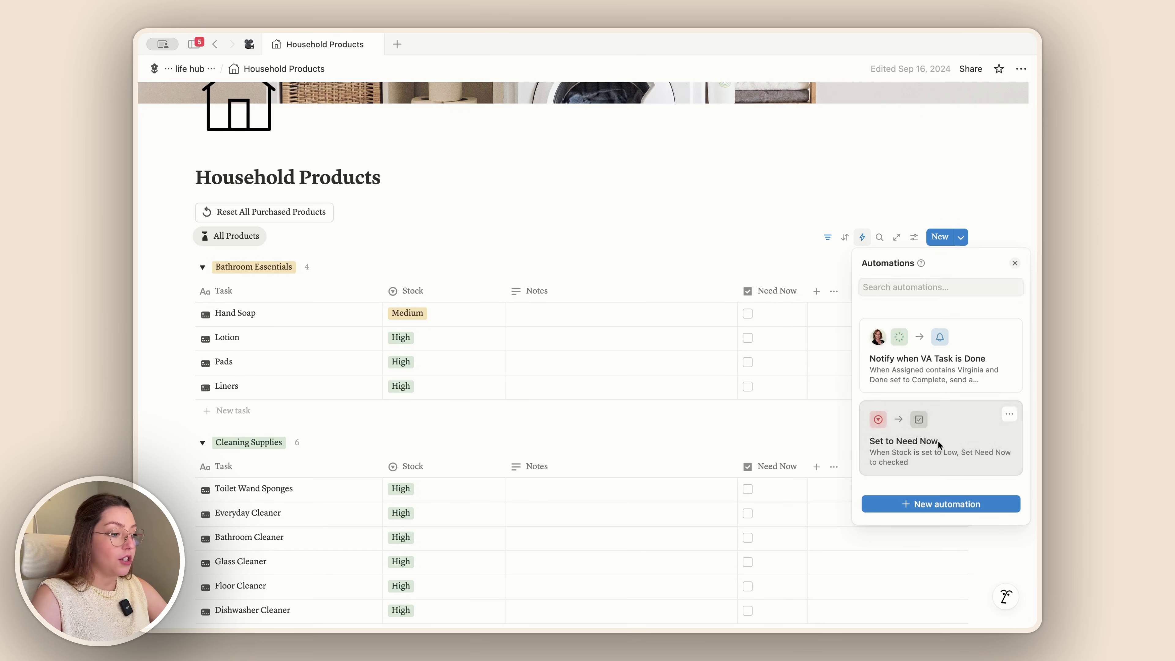
click(919, 467)
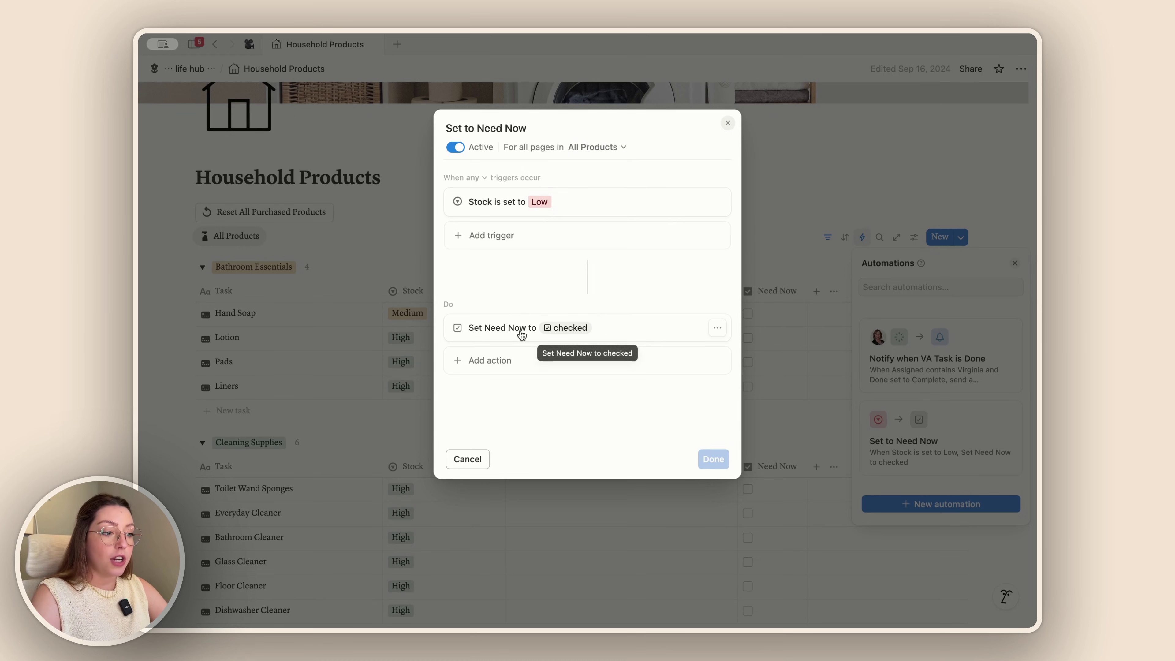
- Set Hand Soap's Stock to Low so Need Now checks automatically, then return to the life hub
key(Escape)
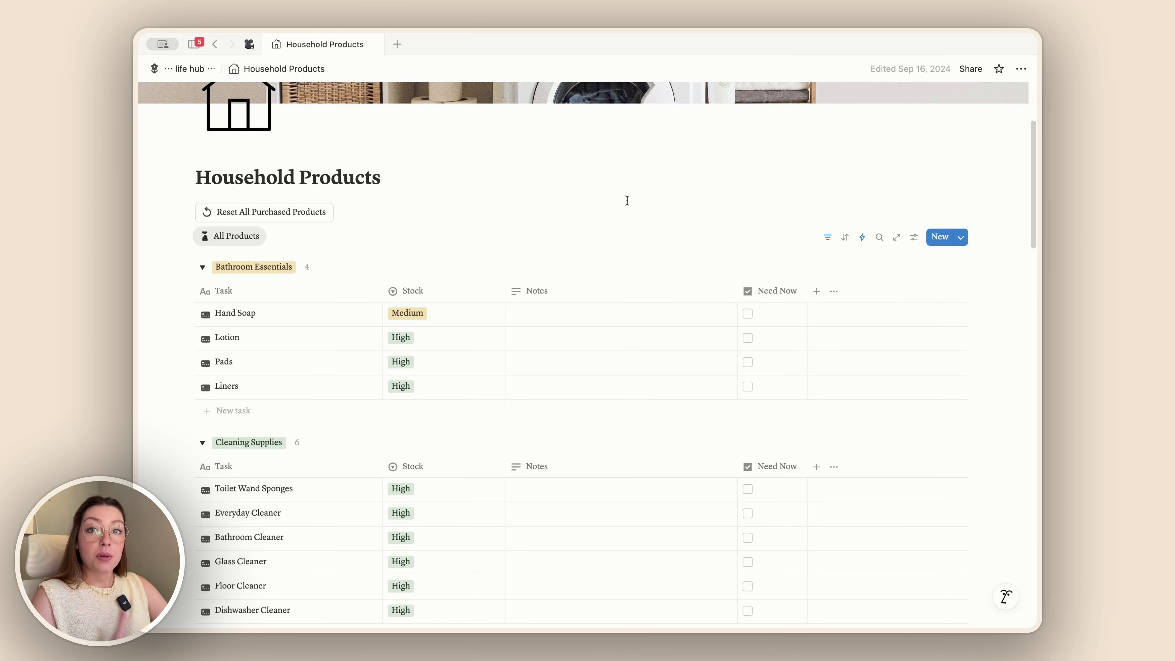
click(444, 318)
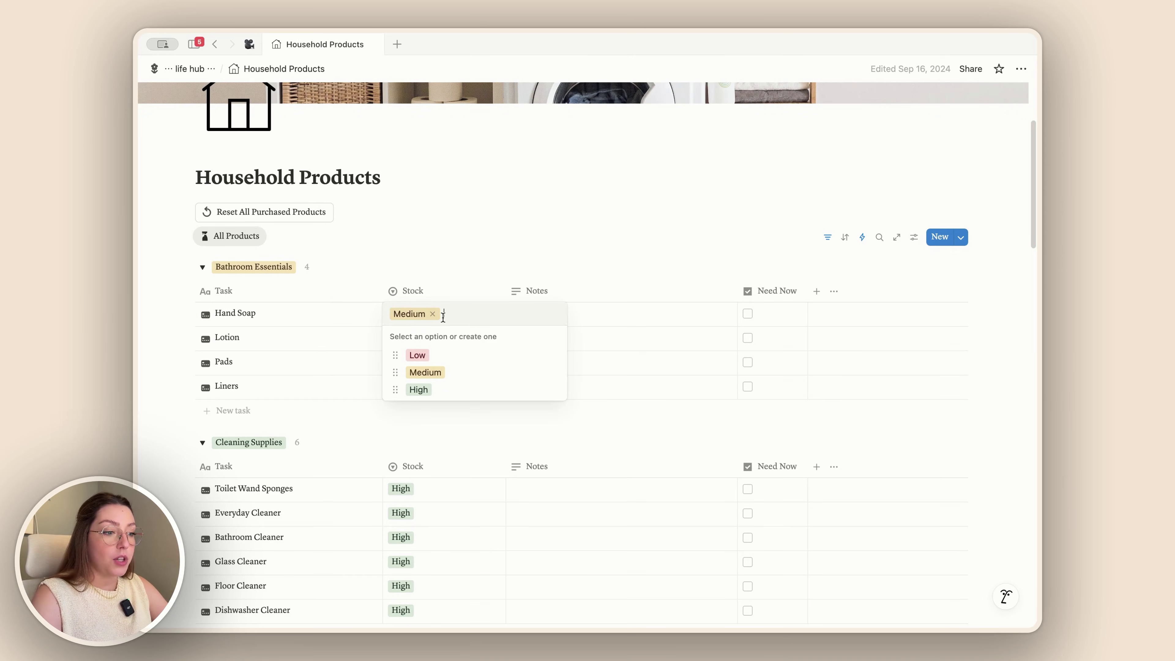
click(436, 355)
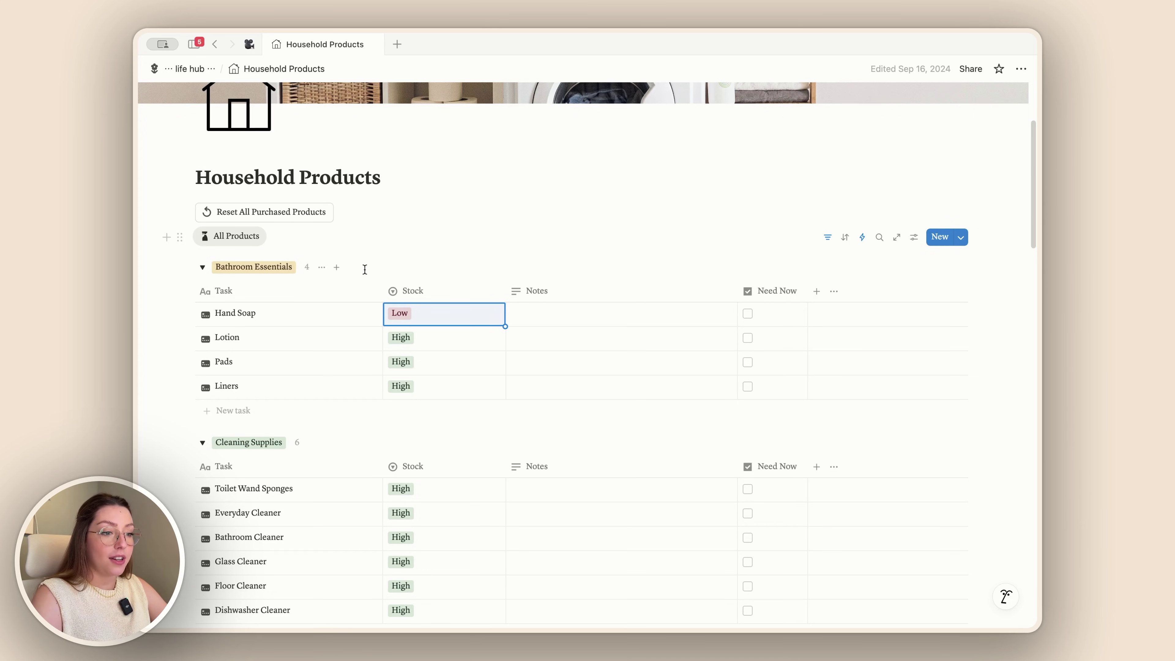
click(748, 313)
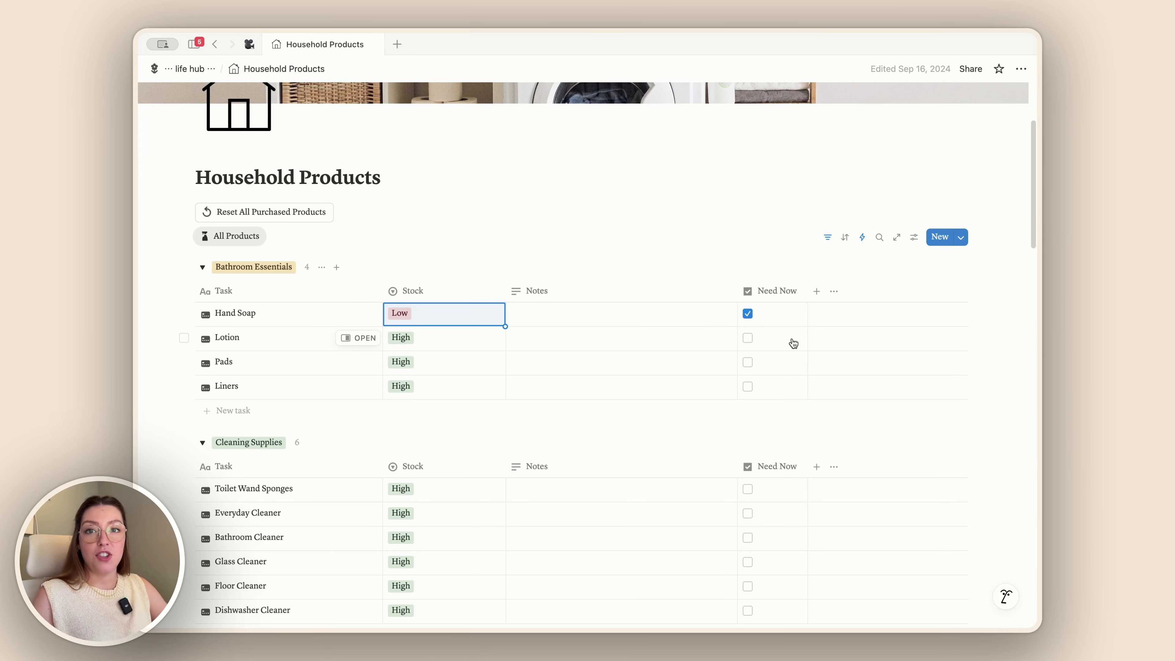
click(394, 183)
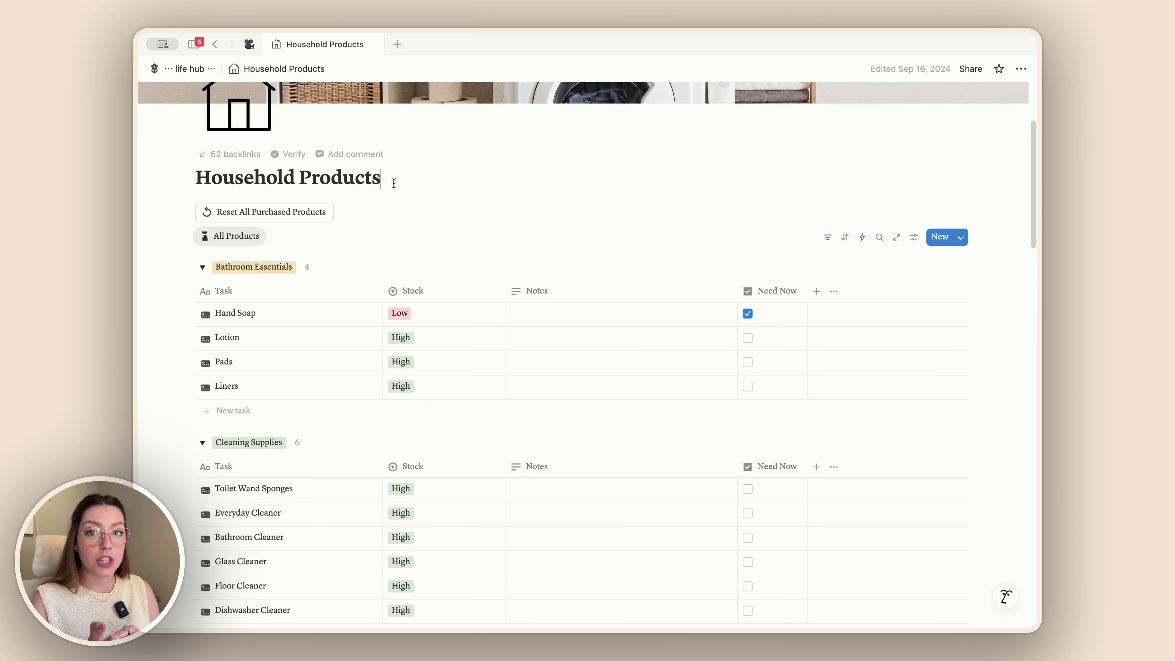
click(189, 69)
scroll(357, 356, down, 3)
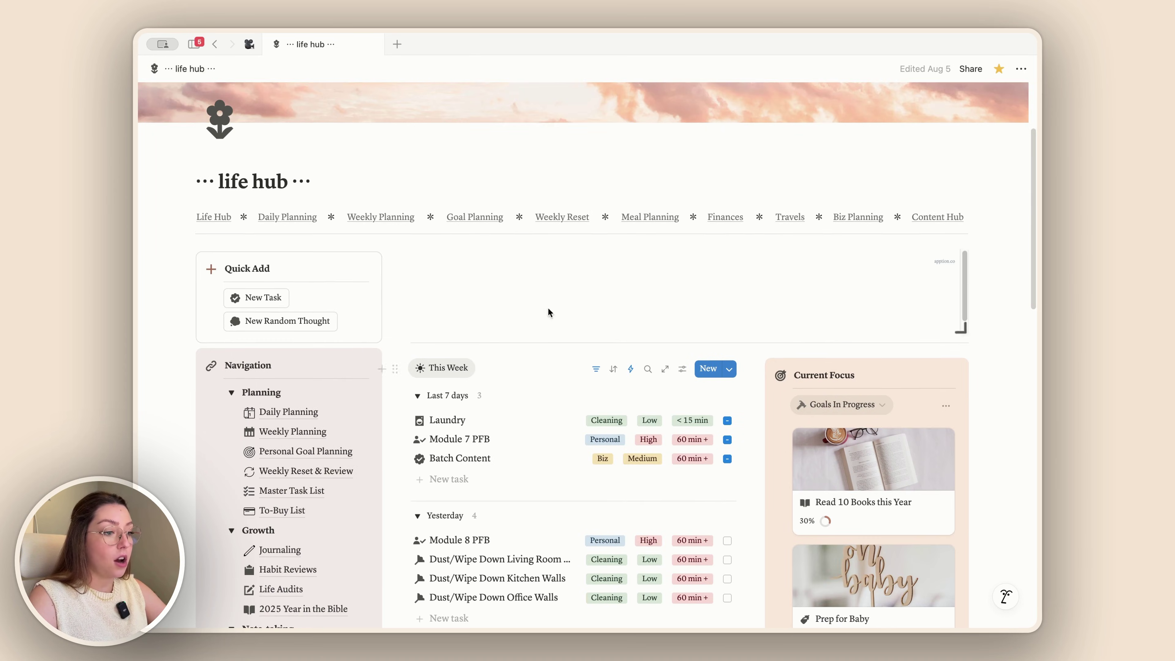
- Open the Content Hub calendar's Assign Email Edits automation to view its Status and Post Type triggers
click(940, 216)
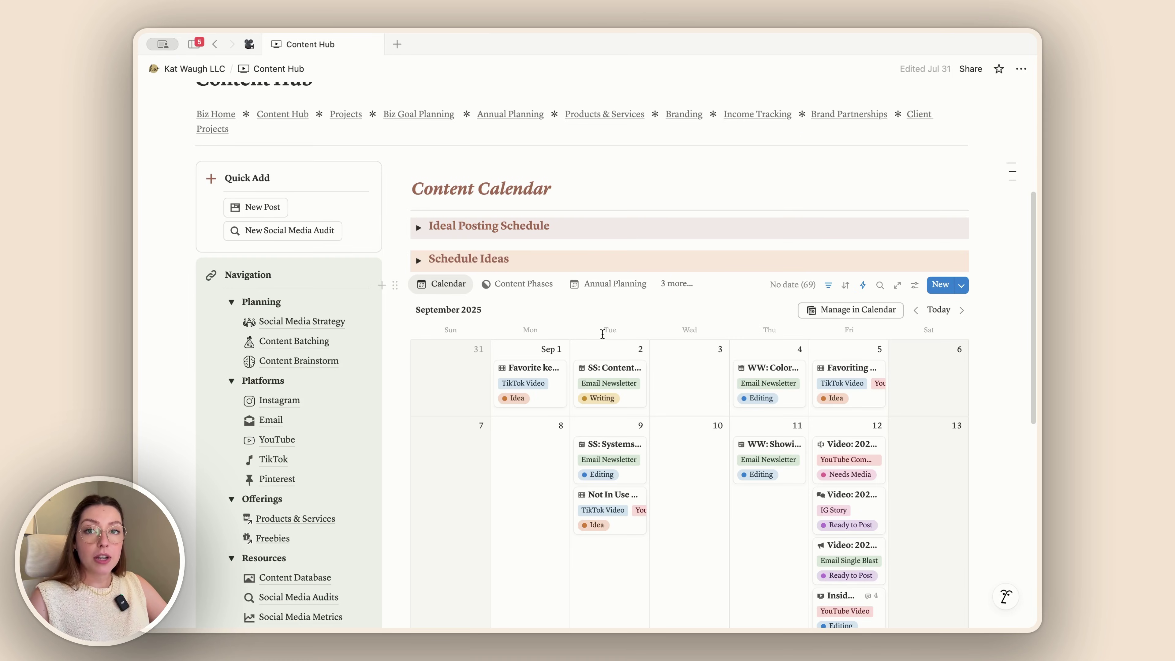
click(863, 286)
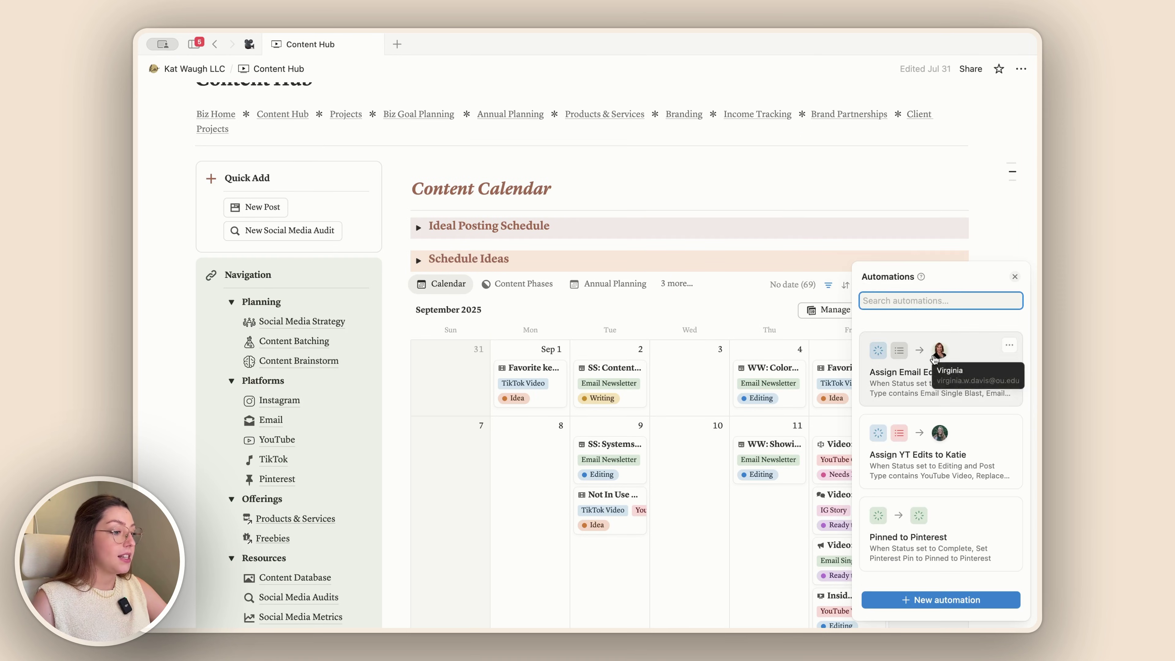
click(927, 371)
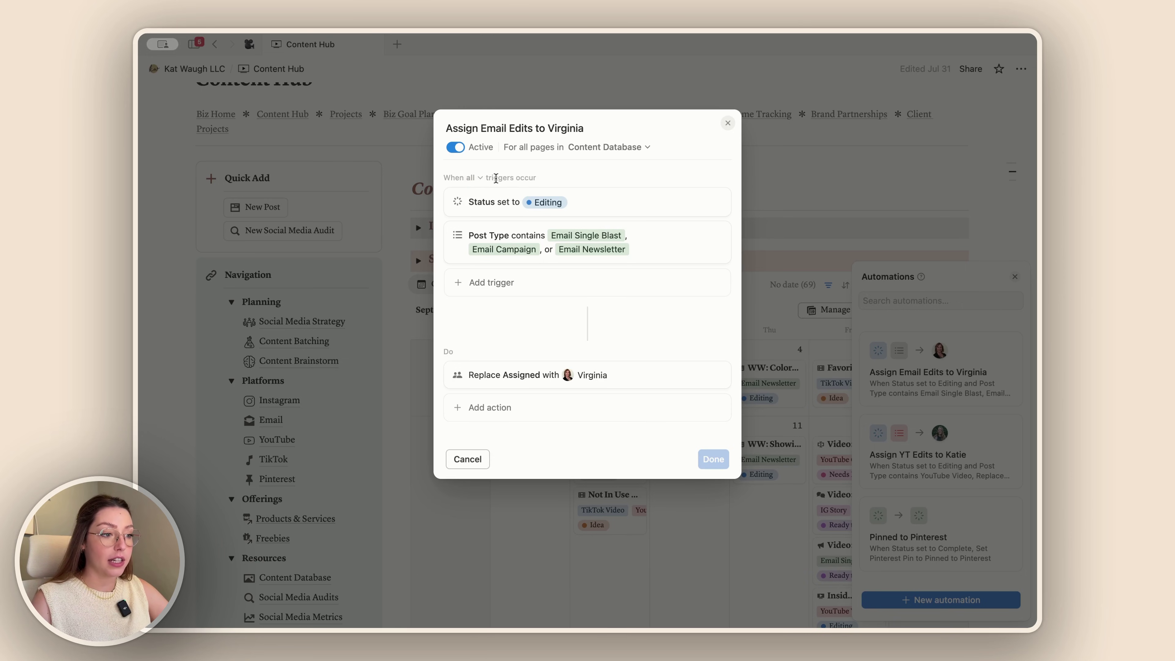
- Review the All/Any trigger option and keep all triggers required for the email-edits automation
click(480, 179)
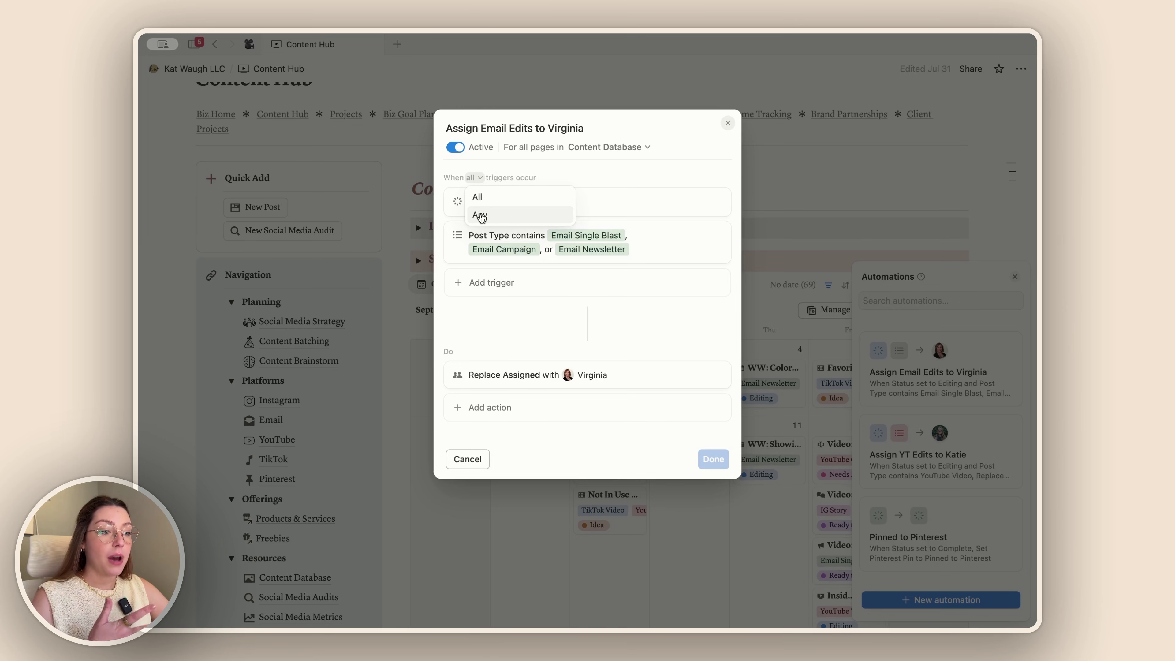
click(542, 176)
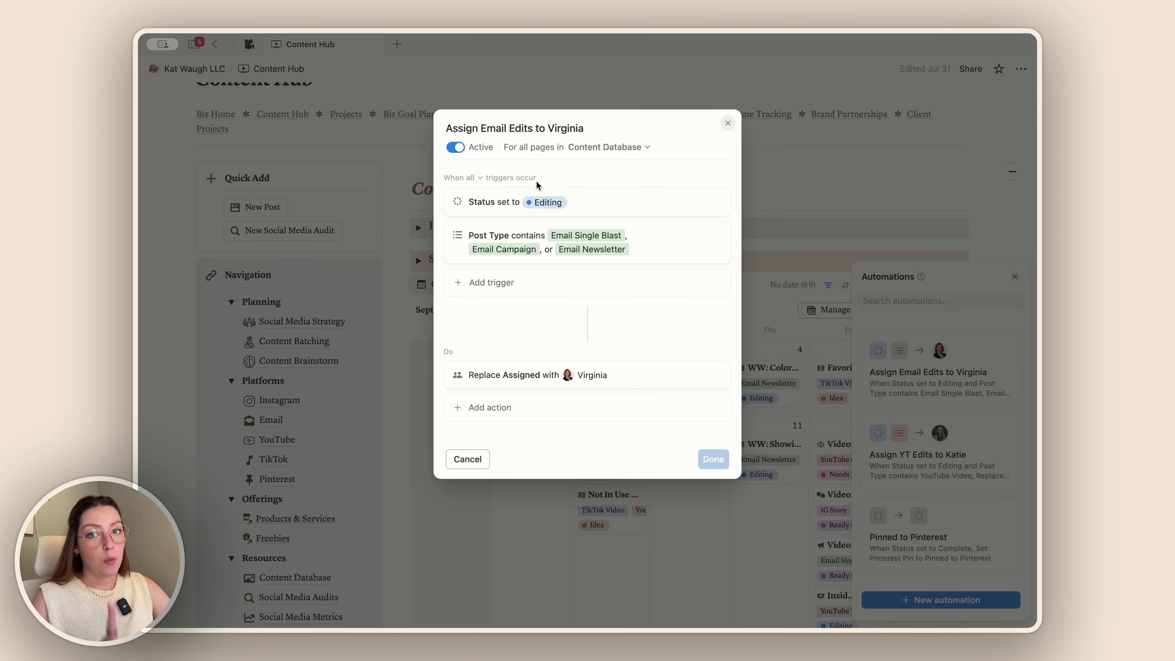
click(476, 178)
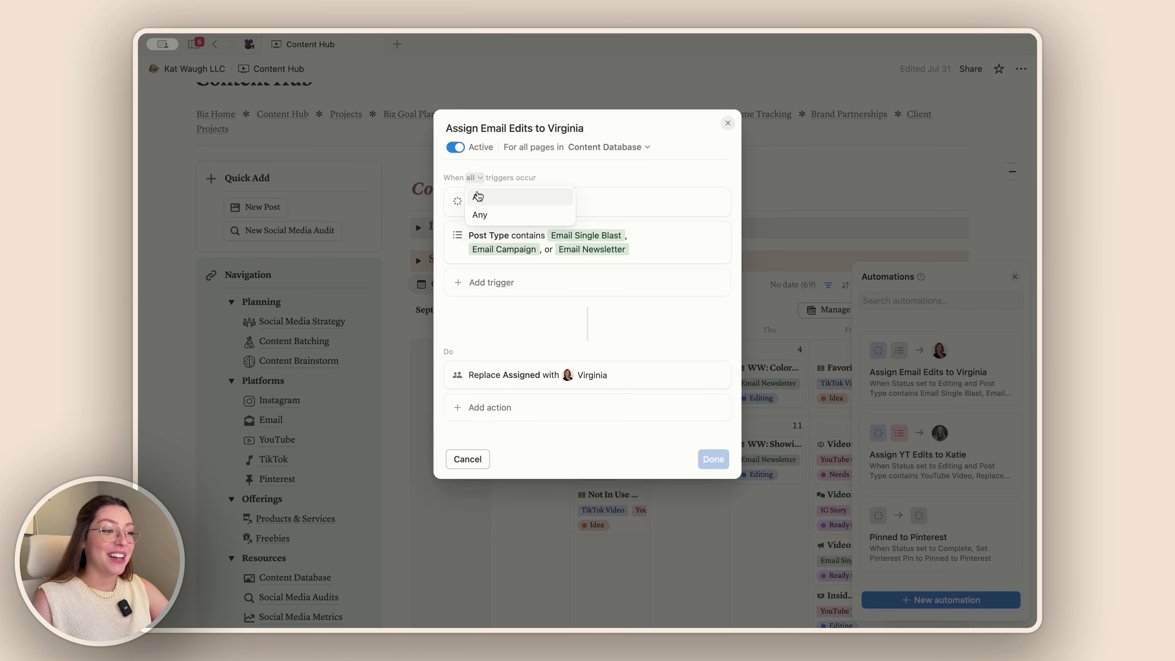
click(527, 198)
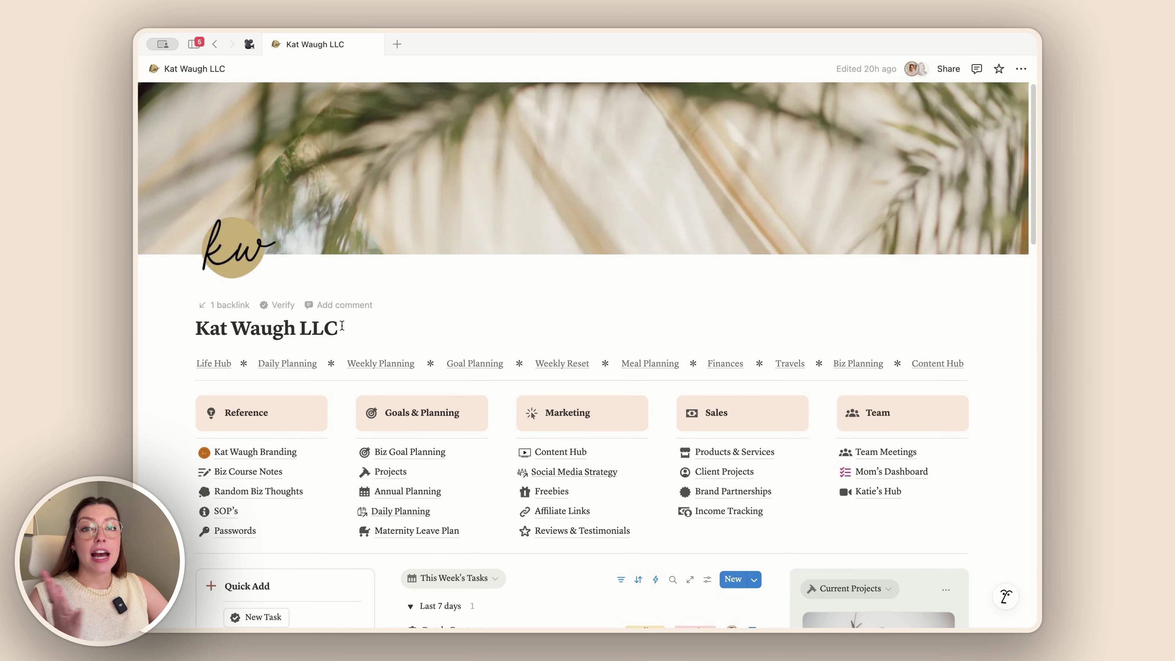
- Open the tasks database's Notify when VA Task is Done automation
scroll(342, 325, down, 5)
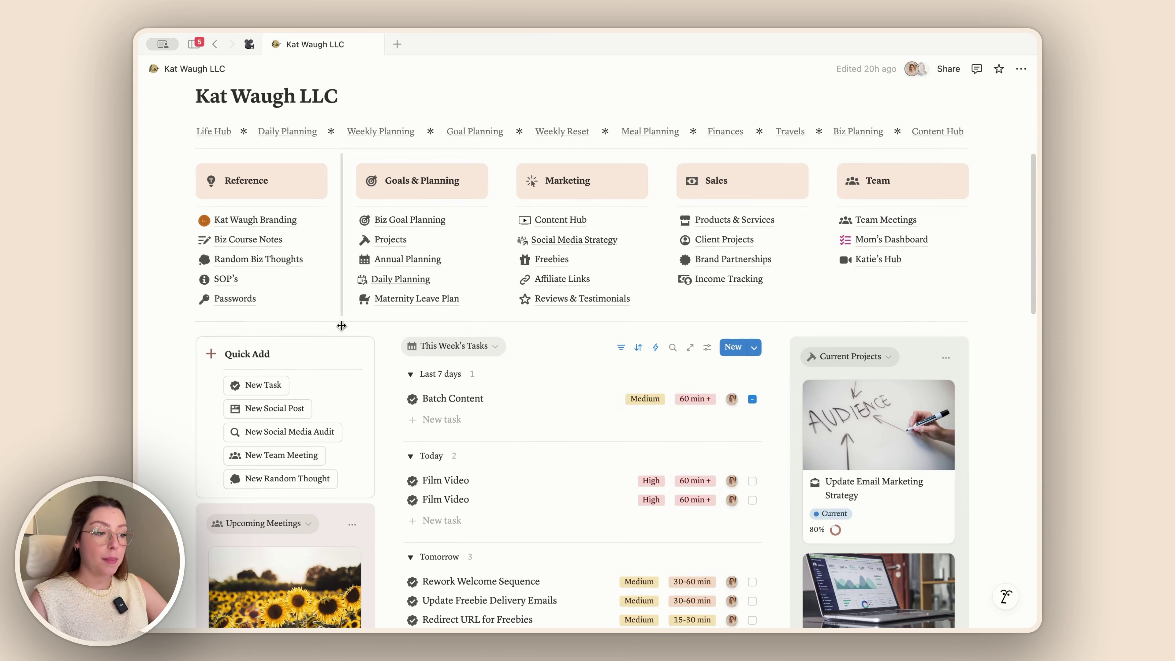
click(662, 350)
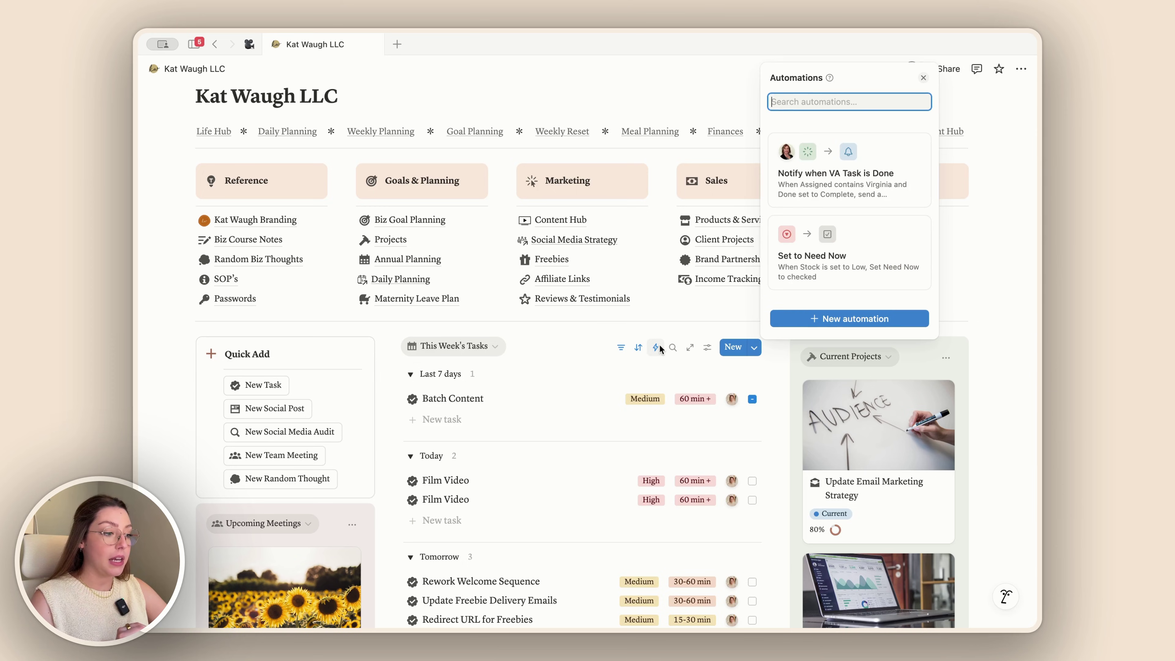
click(886, 156)
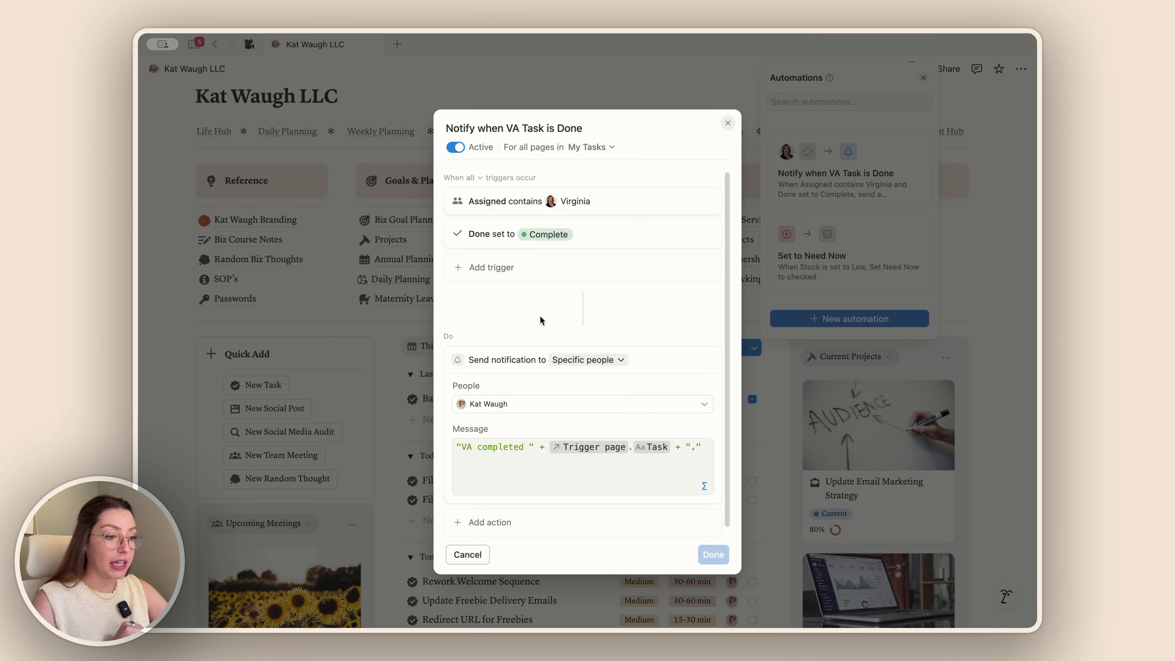
- Inspect the VA completed notification message formula without changes and close the automation editor
scroll(540, 316, down, 1)
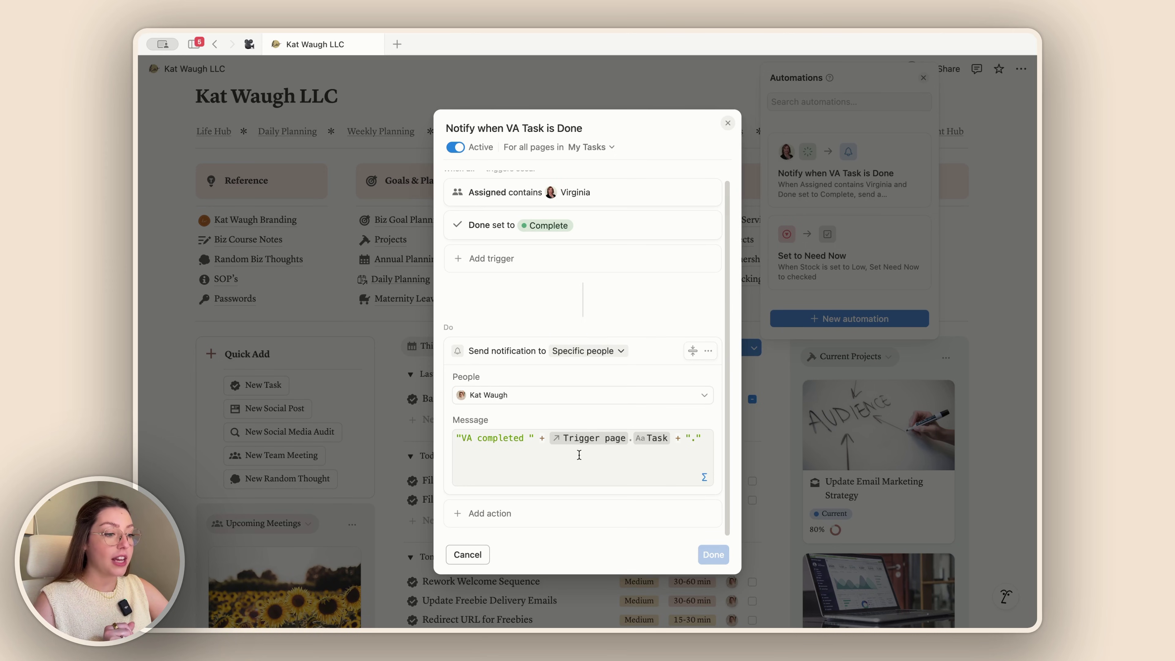
click(542, 437)
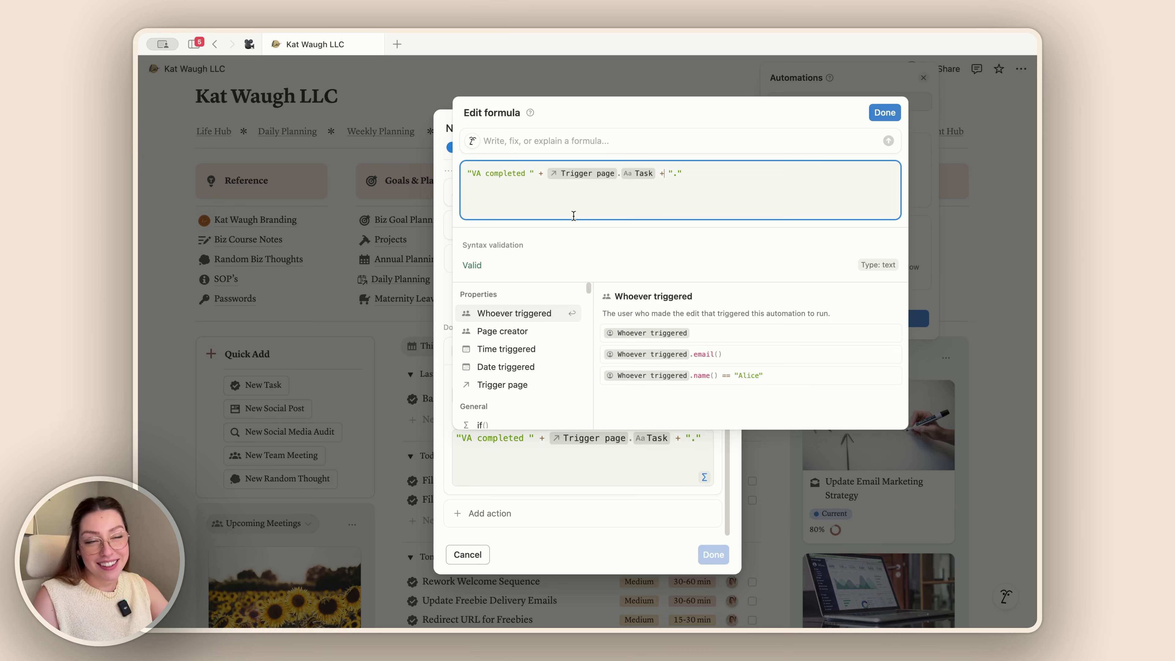
click(682, 173)
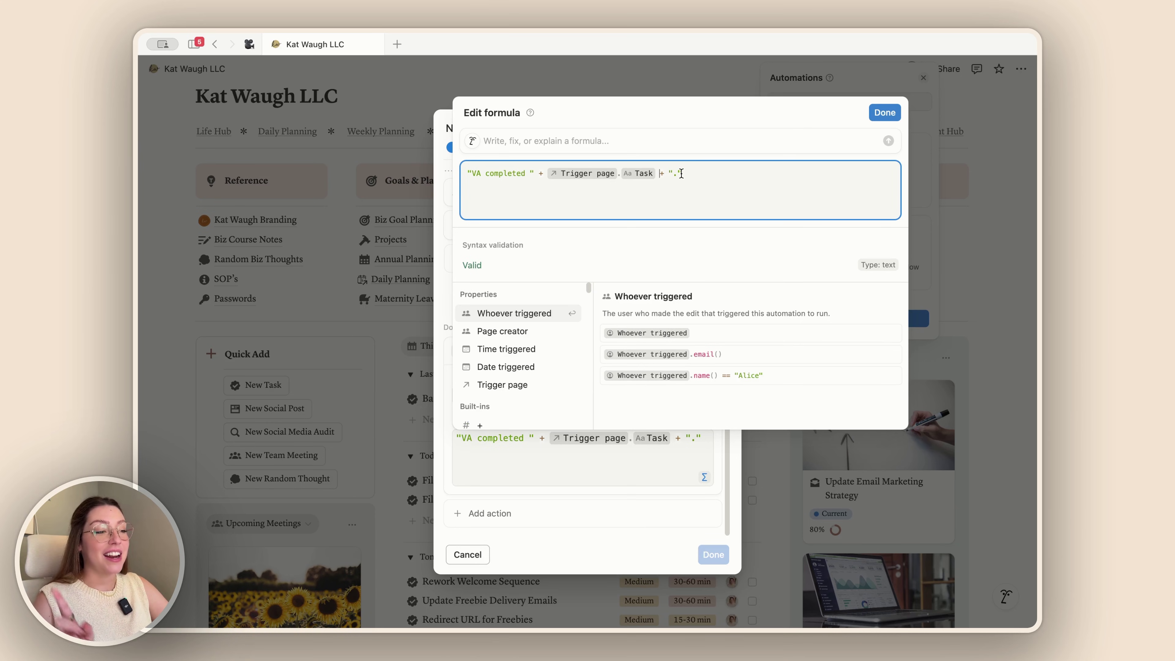
click(884, 112)
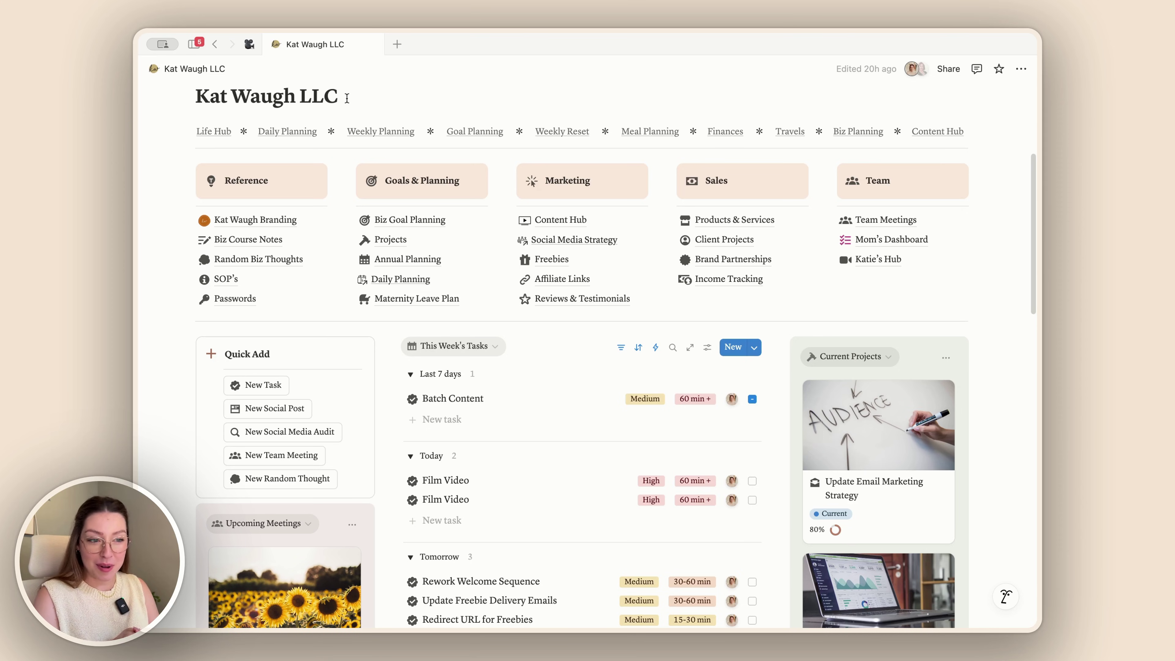
- Show the Upcoming Meetings view's automations, including the paused Create This Month's Meeting
scroll(316, 352, down, 5)
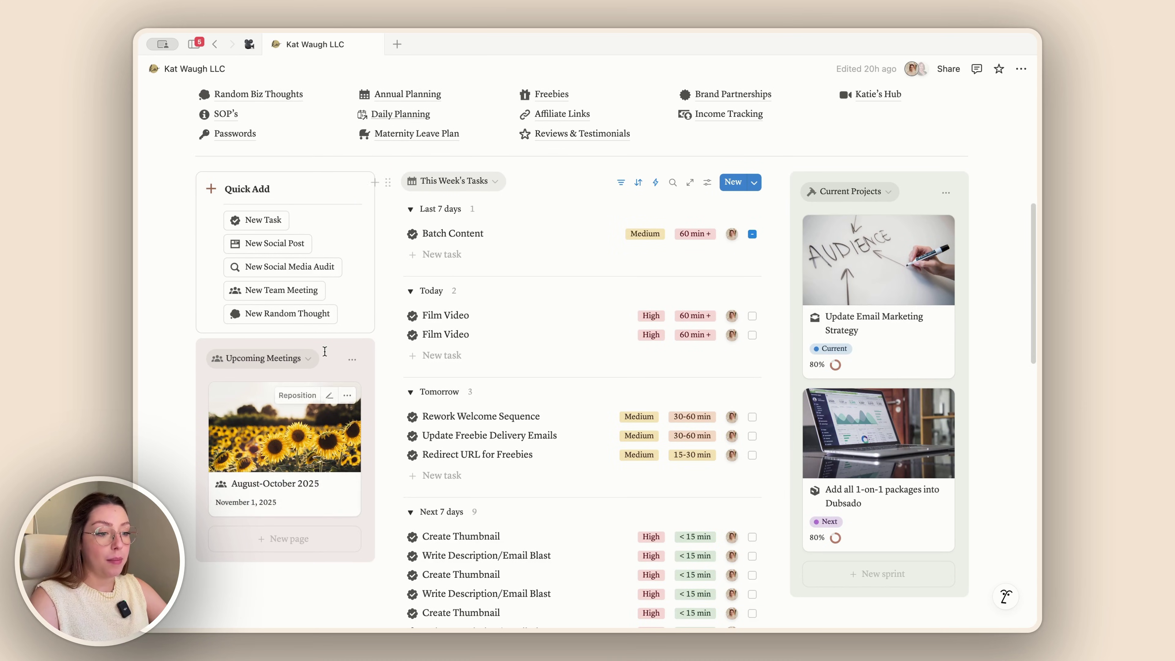
click(352, 363)
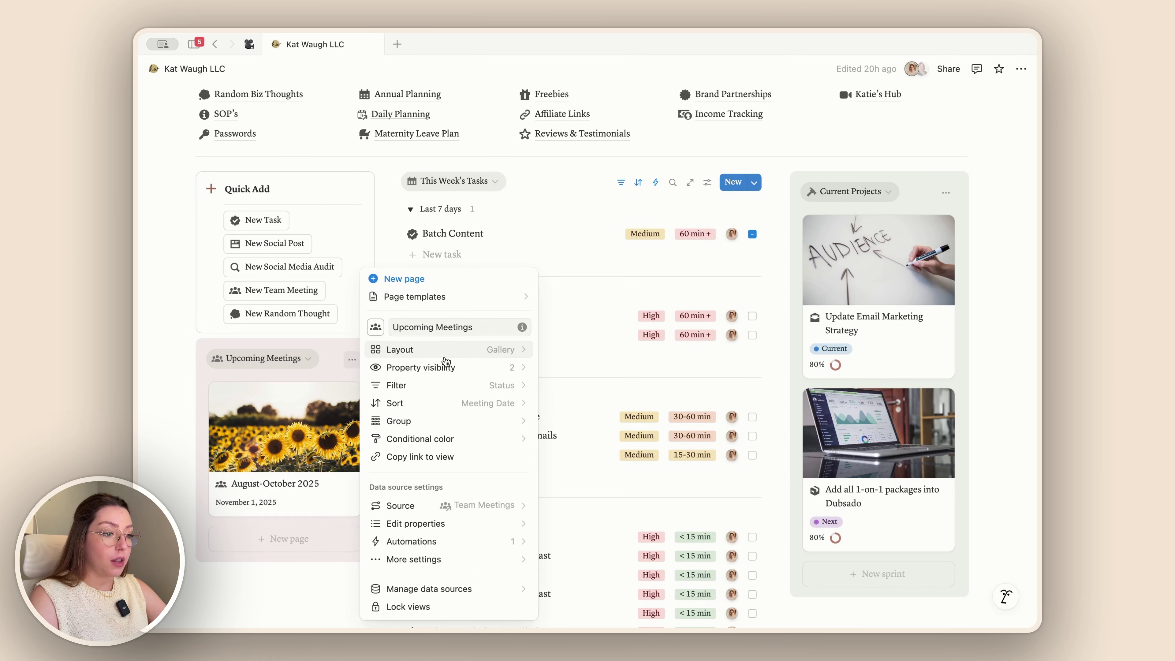
click(481, 542)
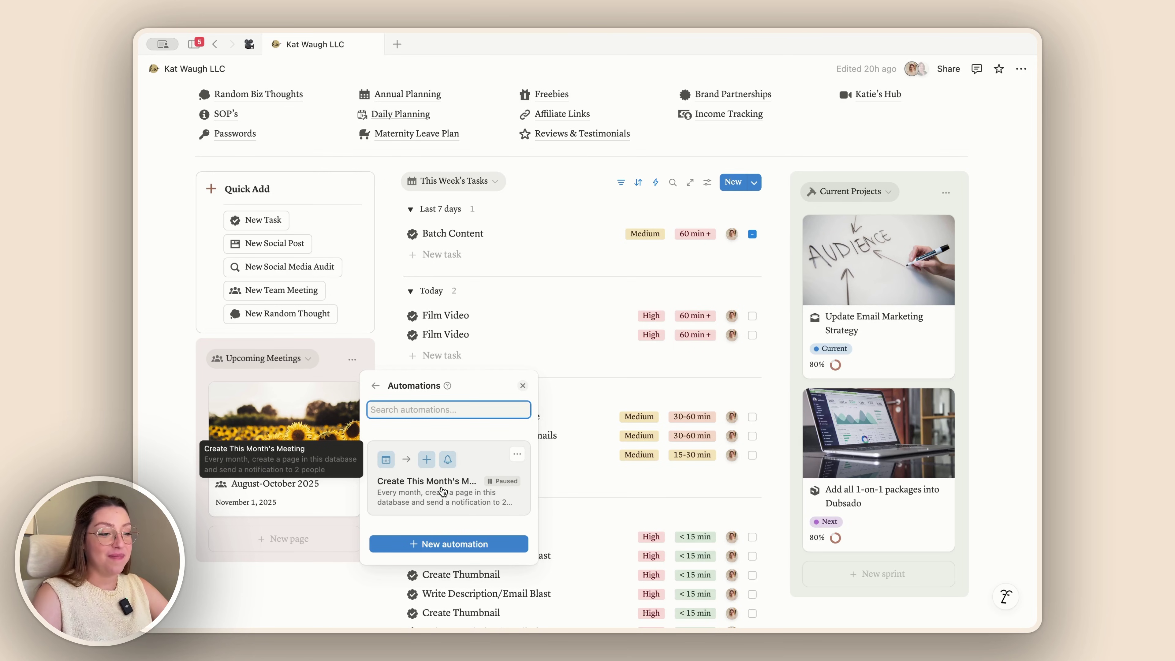
- Inspect Create This Month's Meeting: monthly Team Meetings page with Status Upcoming and a notification
click(442, 490)
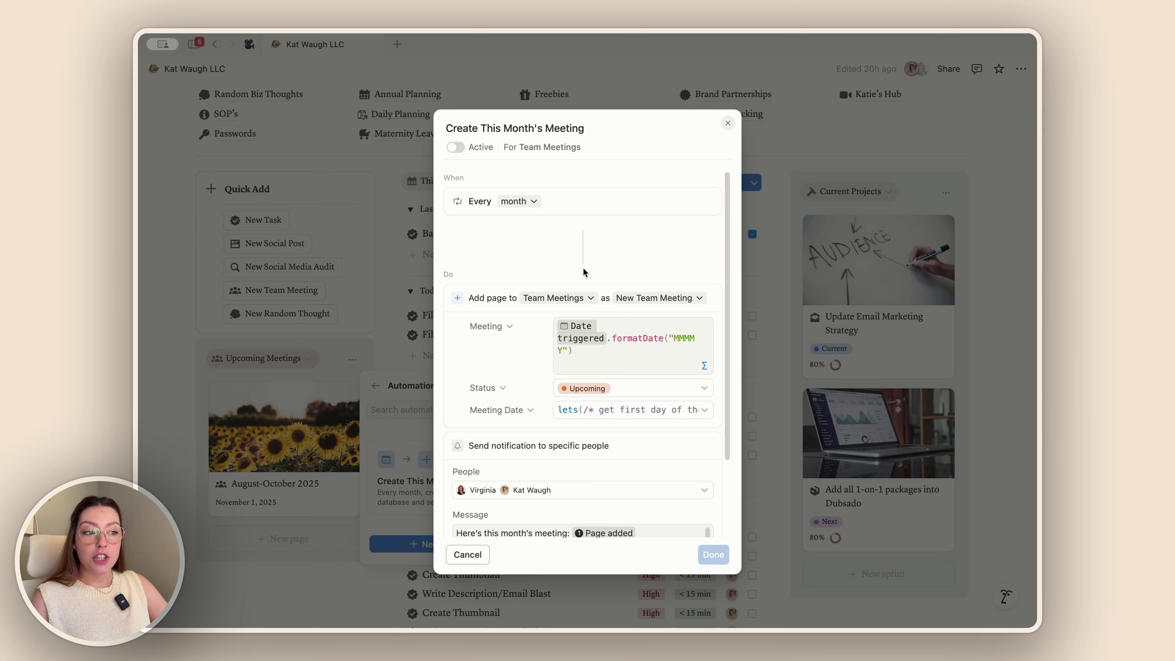
scroll(592, 280, down, 2)
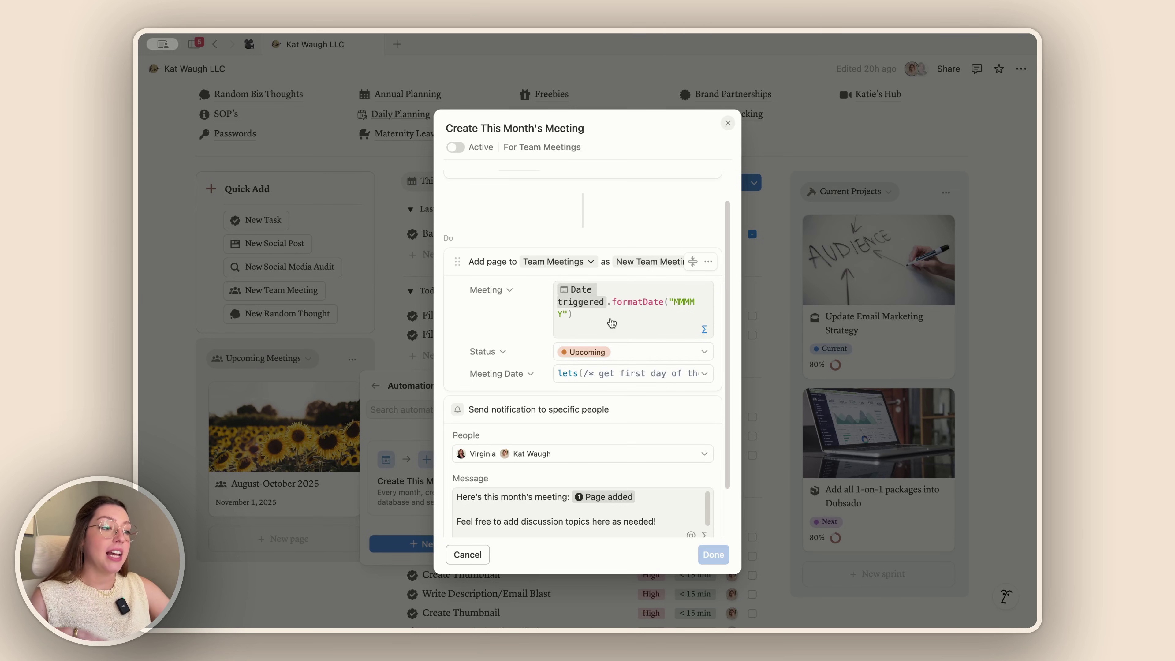
click(612, 322)
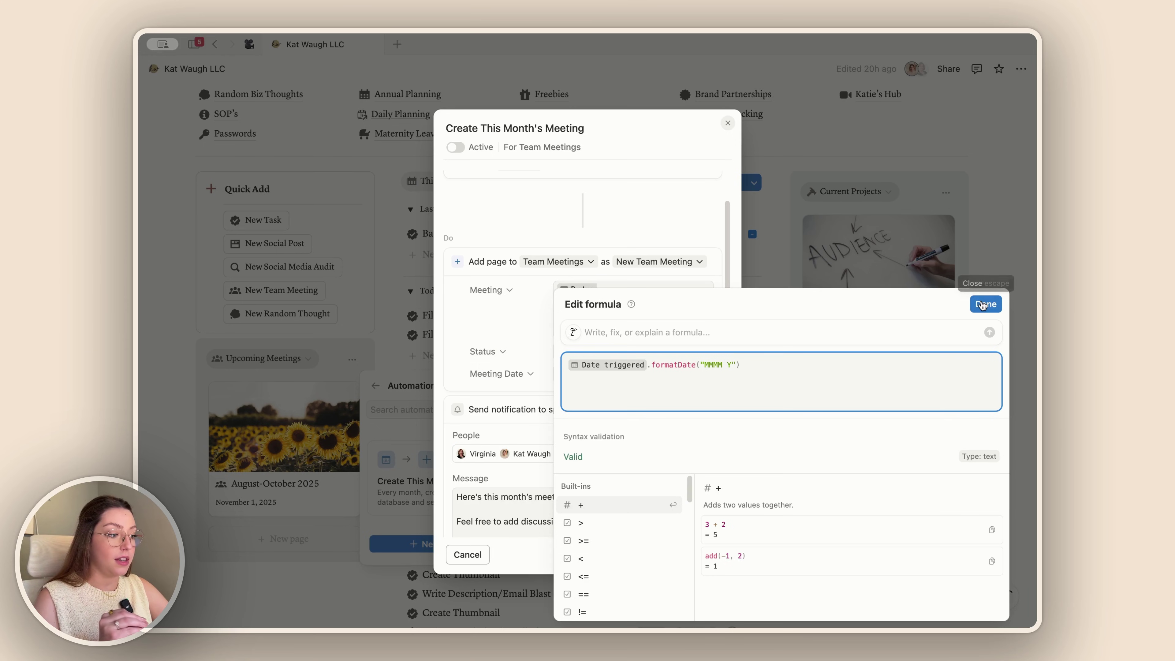
click(985, 303)
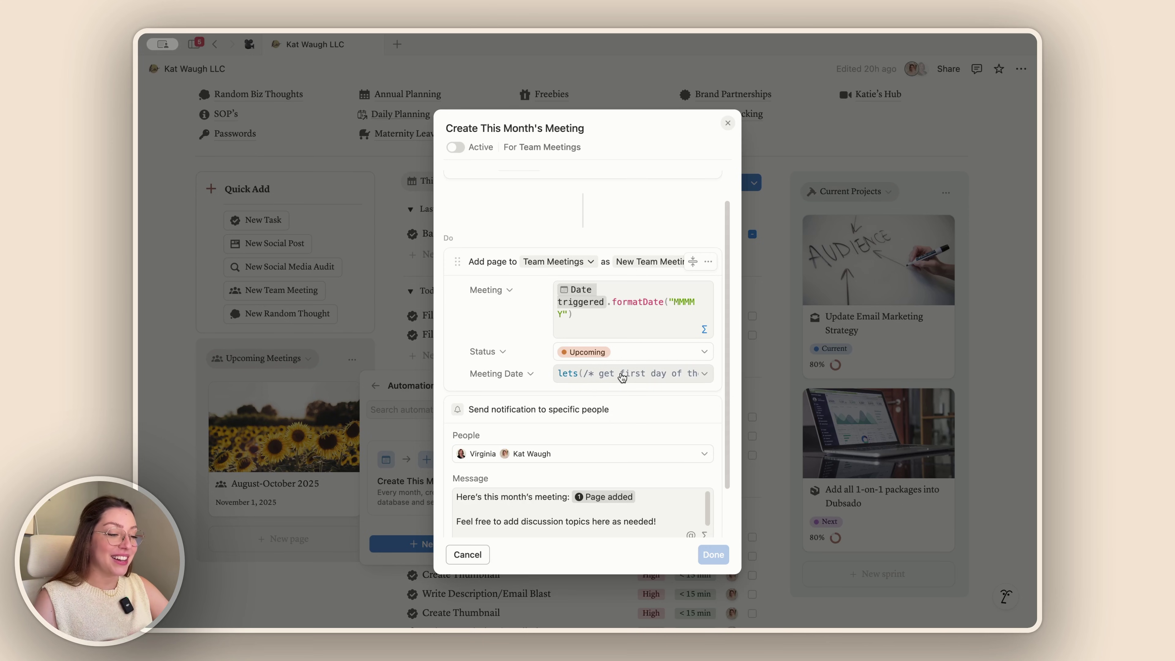
click(622, 375)
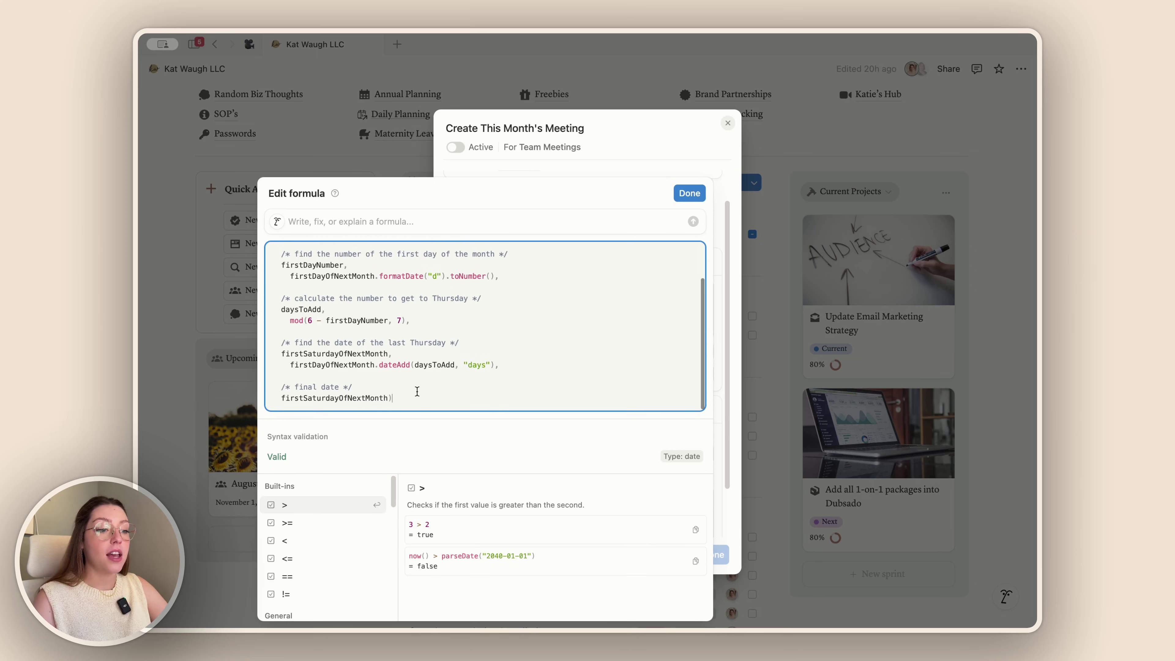
click(682, 194)
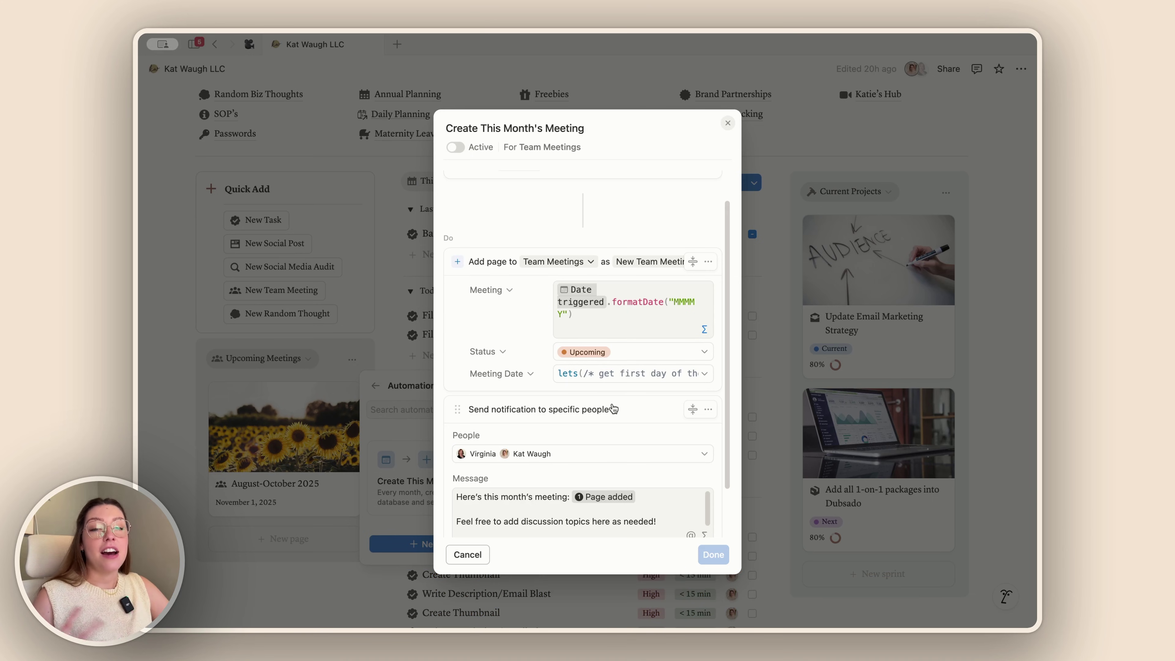
scroll(610, 407, down, 2)
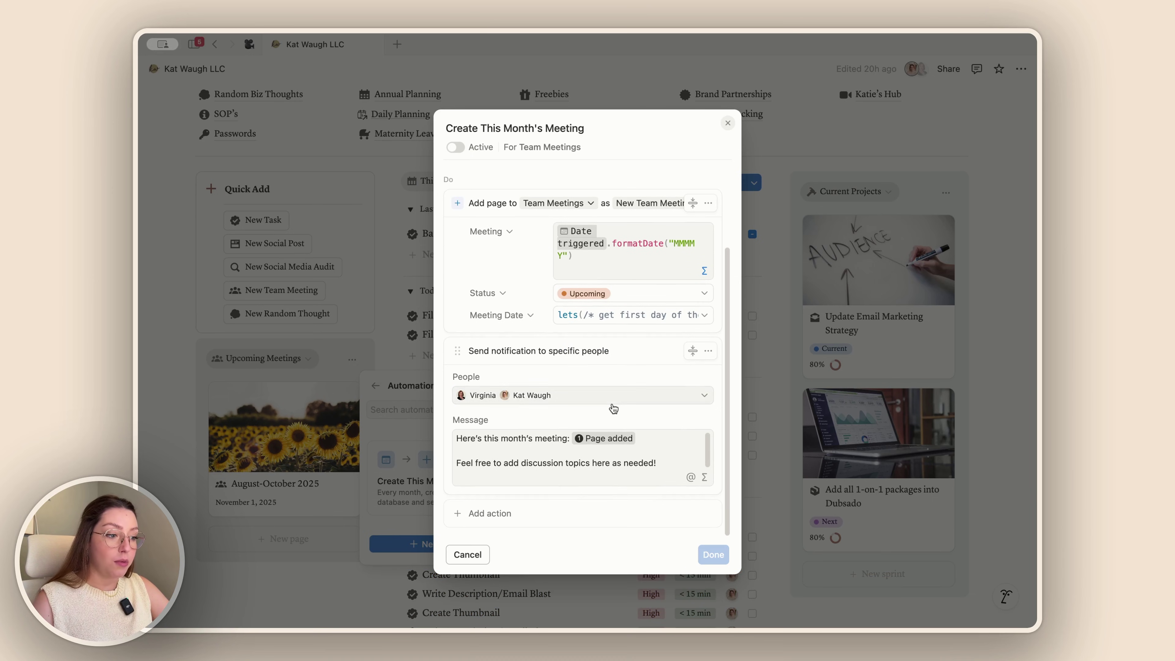